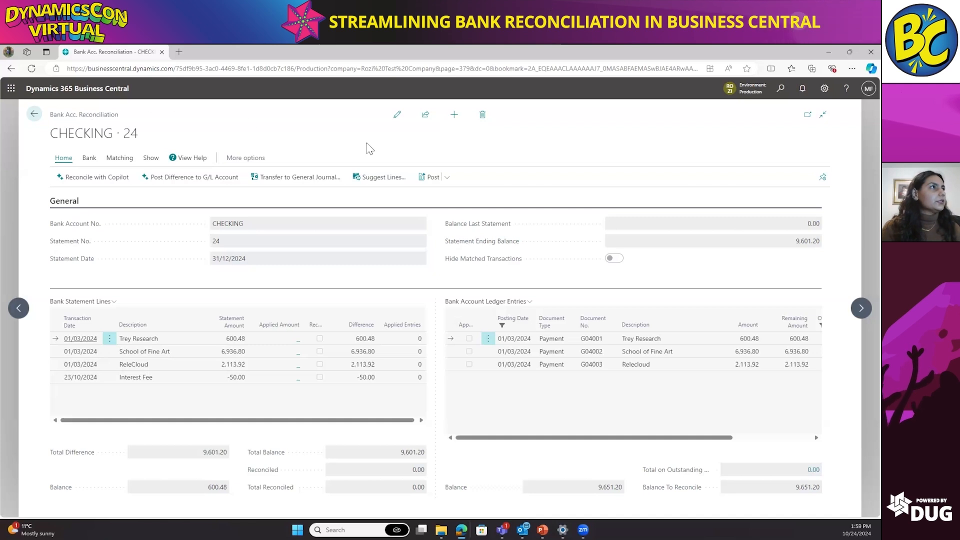
# Step: Open the CHECKING reconciliation for editing and automatically match its bank statement lines to the bank account ledger entries
pyautogui.click(397, 115)
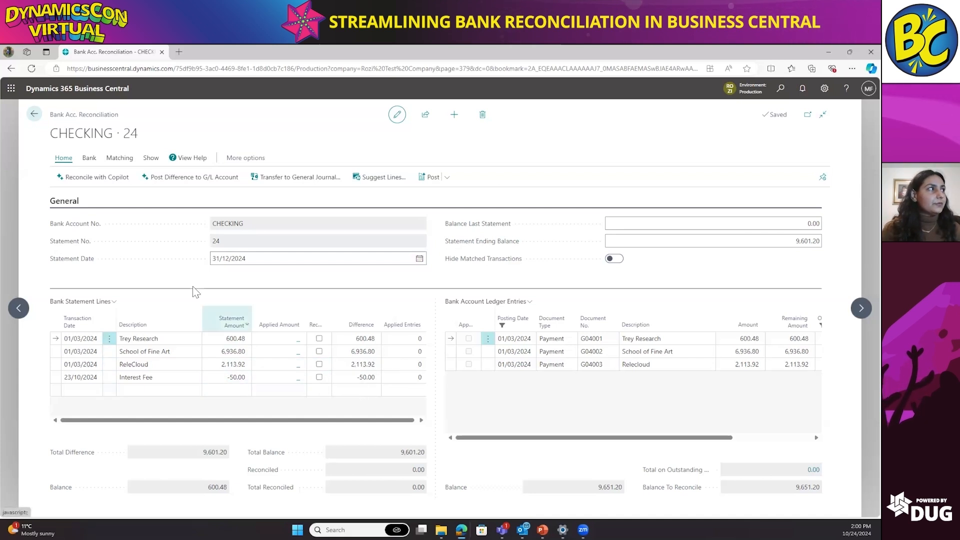
pyautogui.click(95, 161)
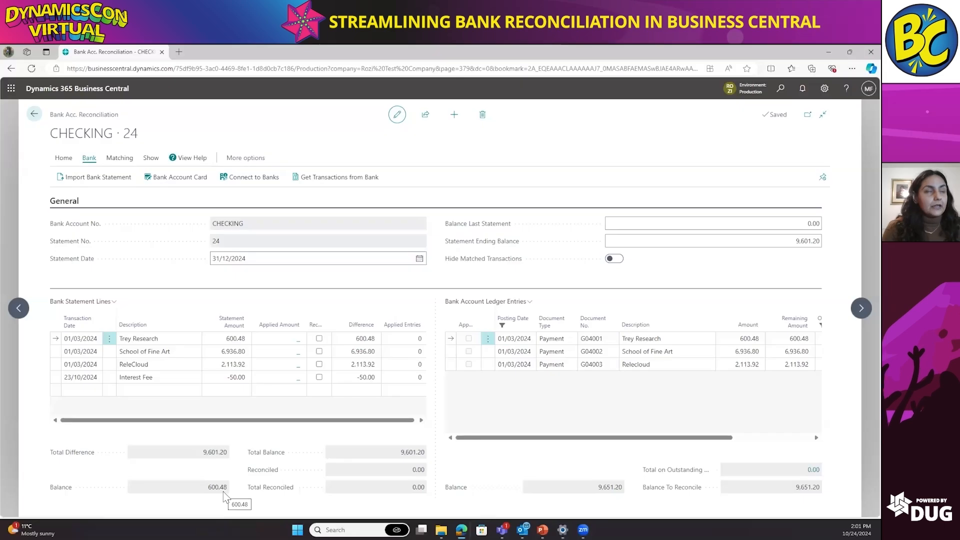
pyautogui.click(125, 160)
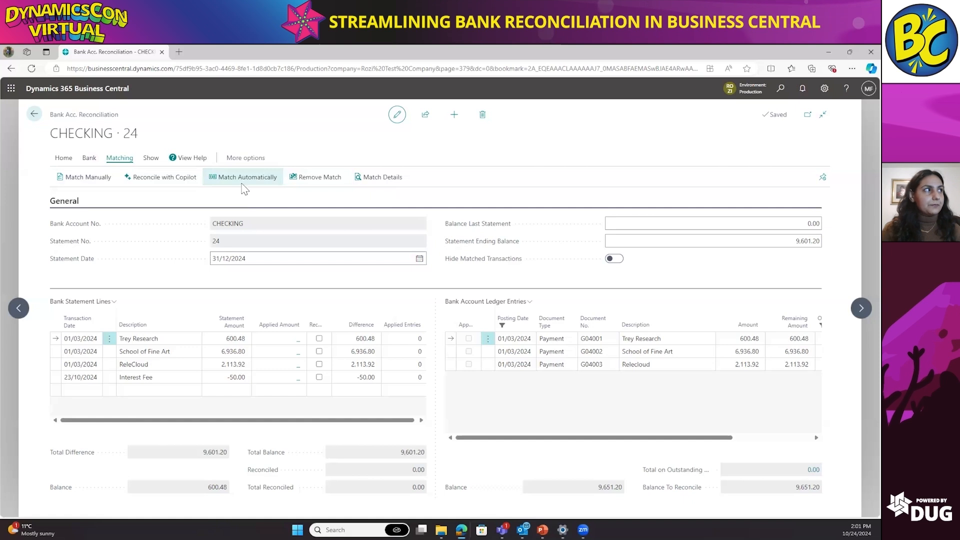
pyautogui.click(244, 185)
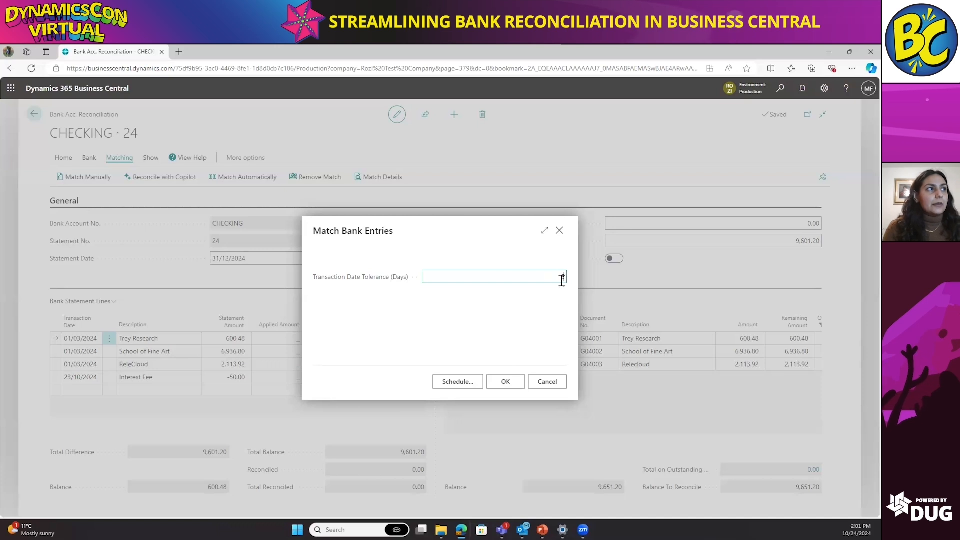
pyautogui.click(505, 382)
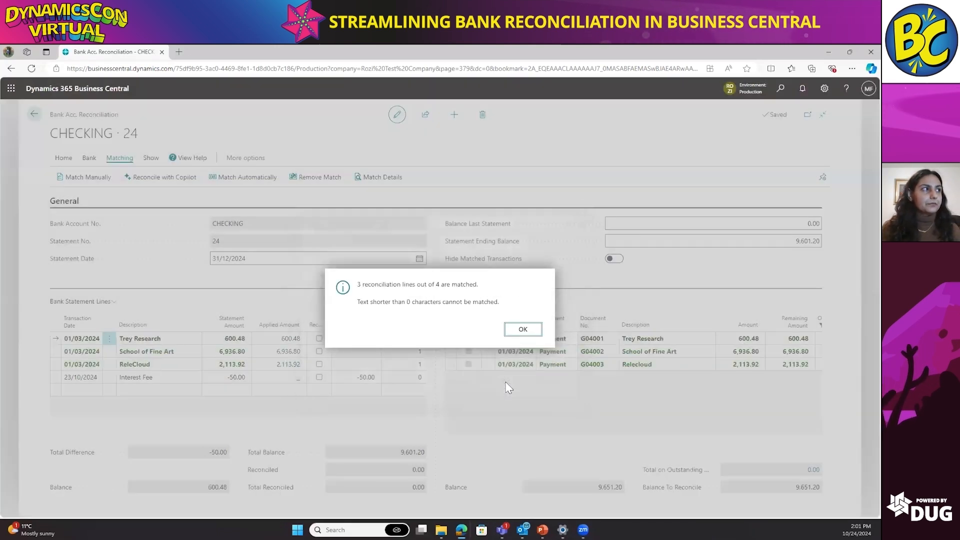
pyautogui.click(522, 329)
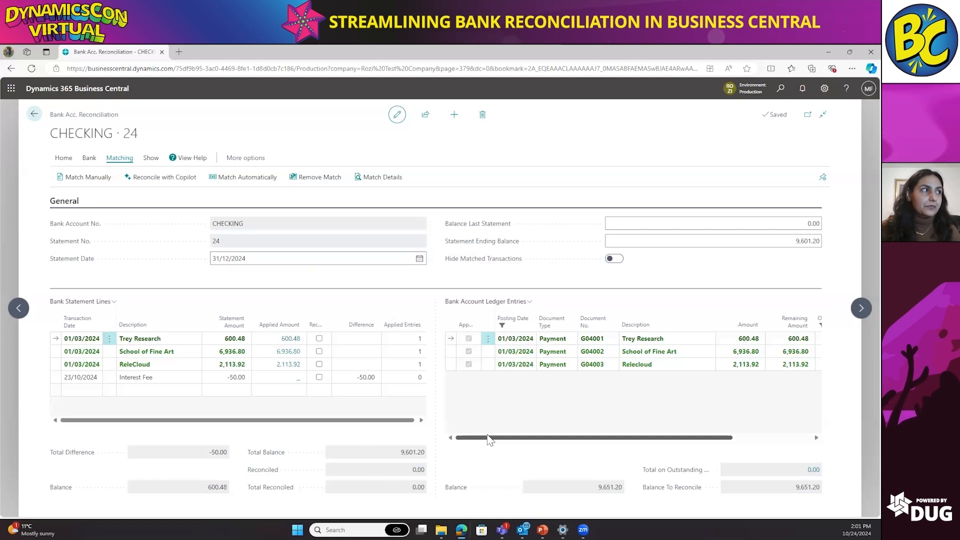
# Step: Transfer the unmatched Interest Fee line to the general journal using template GENERAL and batch DEFAULT
pyautogui.click(183, 378)
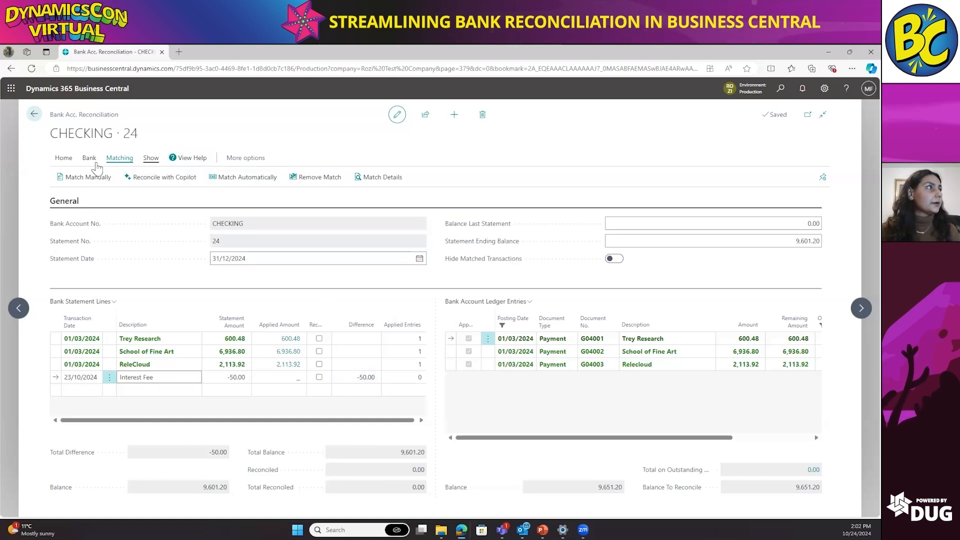
pyautogui.click(73, 159)
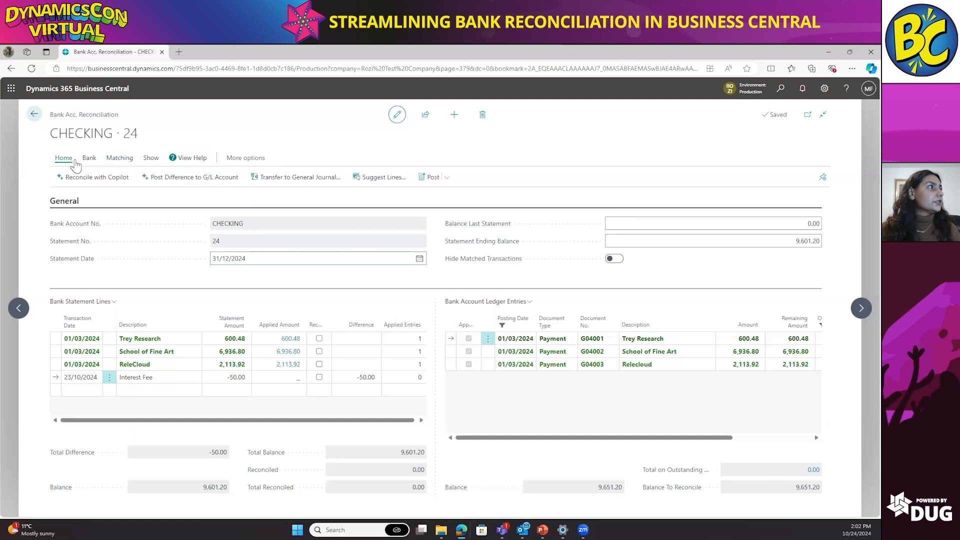
pyautogui.click(295, 178)
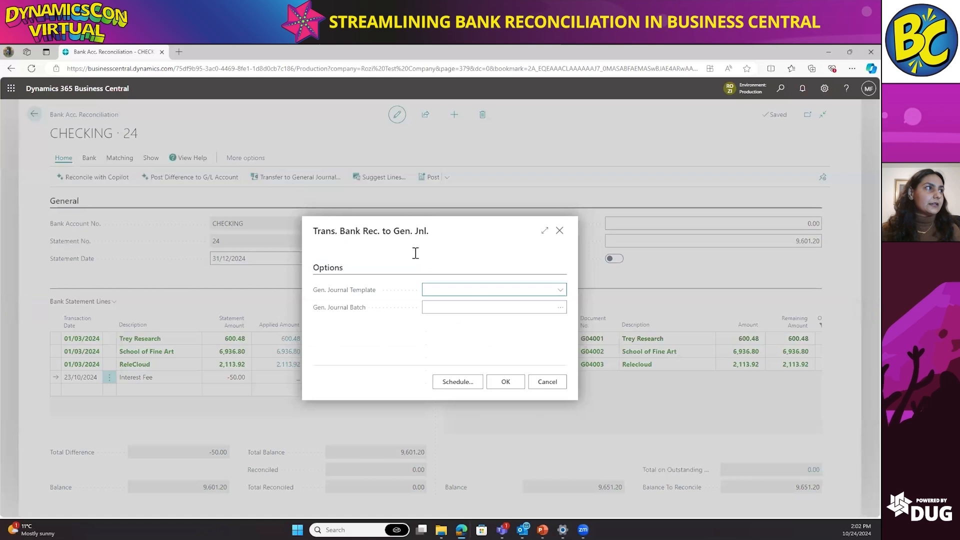
pyautogui.click(560, 292)
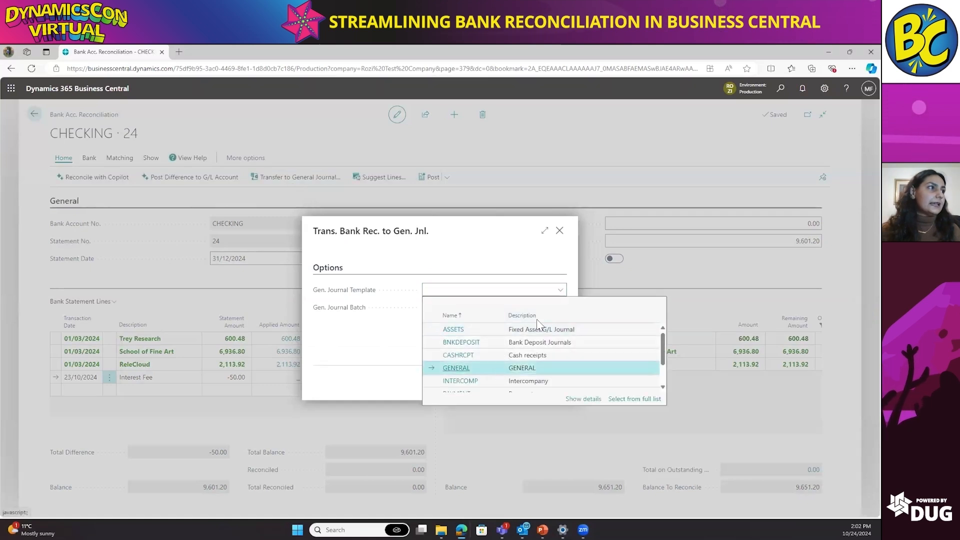
pyautogui.click(499, 370)
pyautogui.click(559, 311)
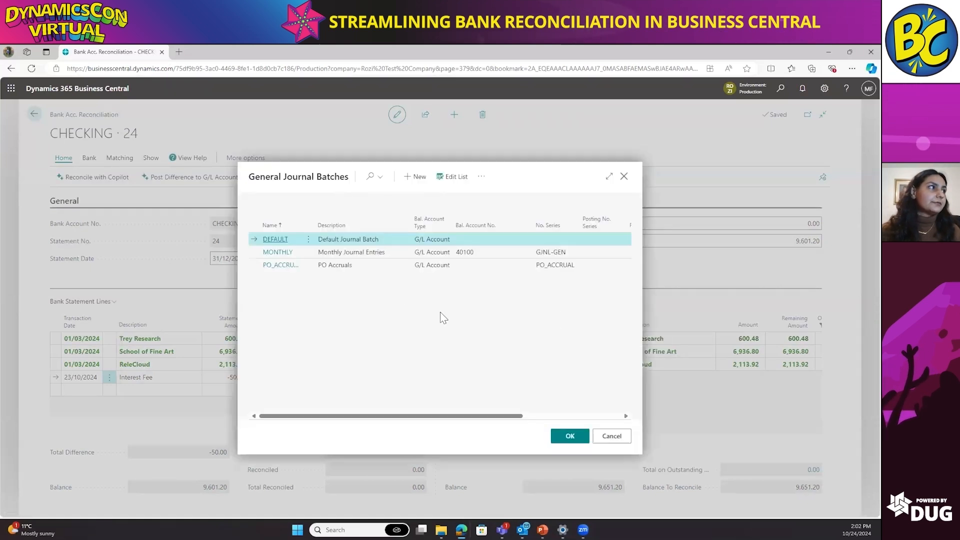
pyautogui.click(569, 437)
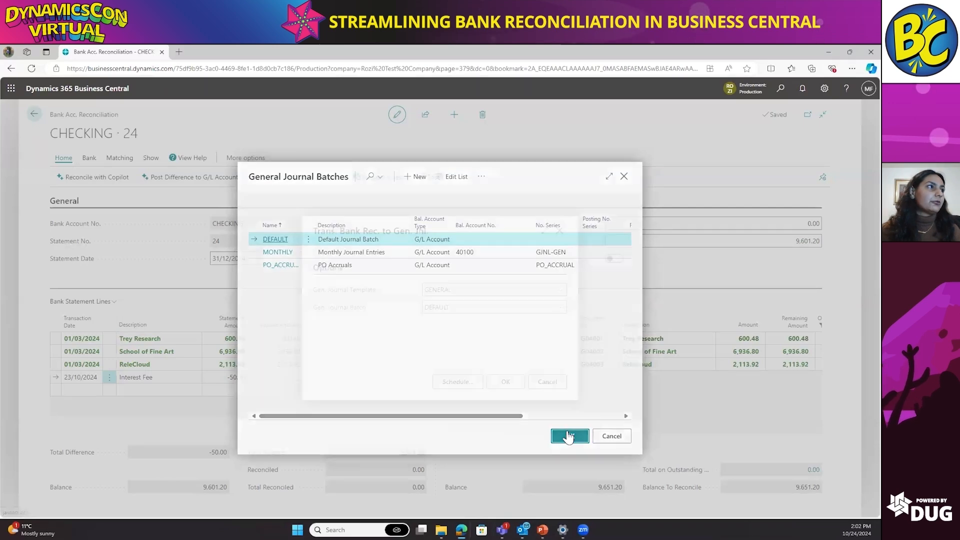
pyautogui.click(518, 388)
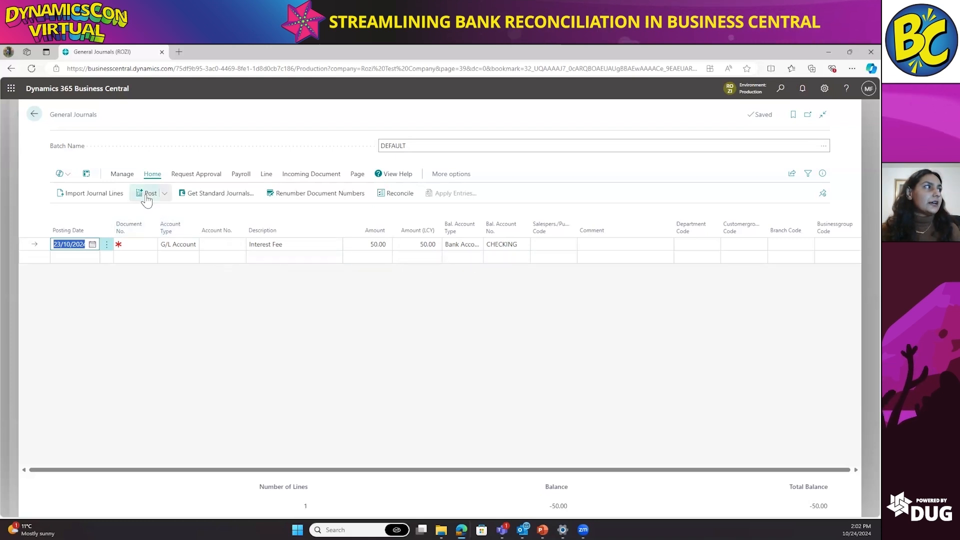
# Step: Leave the general journal and the bank reconciliation, and open the Customers list
pyautogui.click(34, 114)
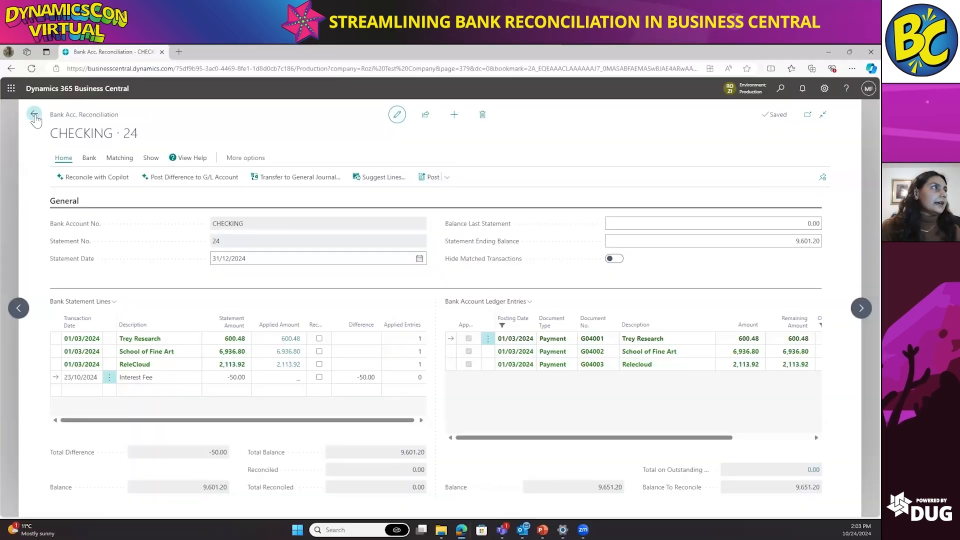
pyautogui.click(34, 114)
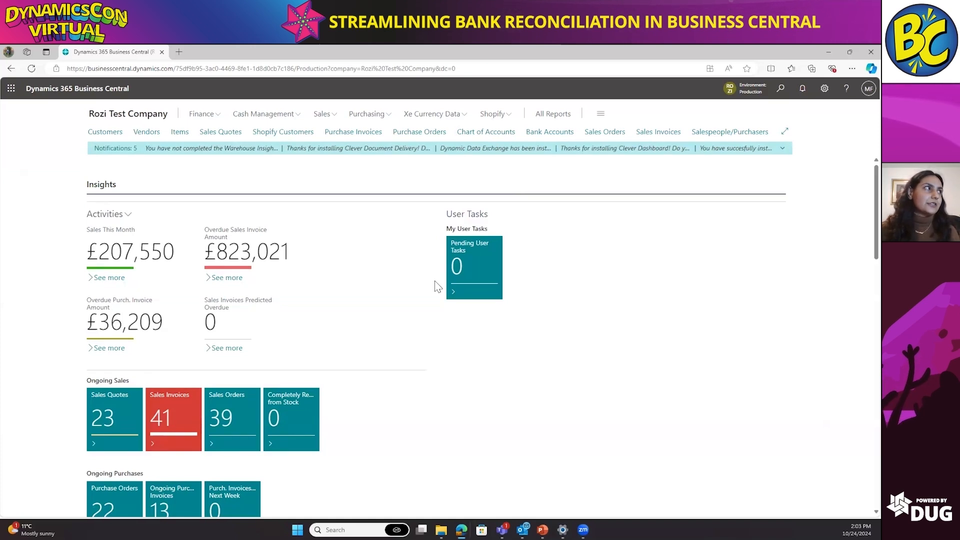
pyautogui.click(110, 134)
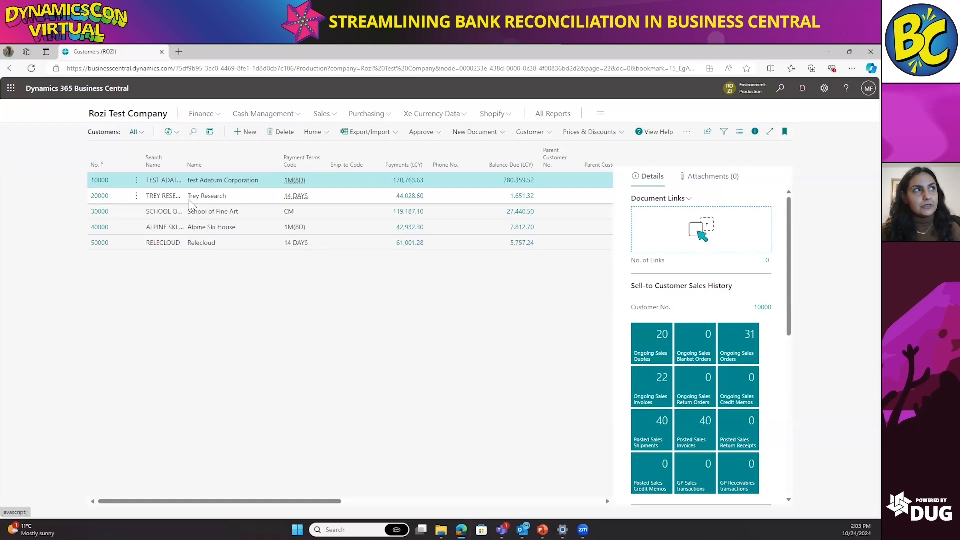
# Step: Open the customer list for editing in Excel, replacing the existing Customer Card.xlsx file
pyautogui.click(707, 132)
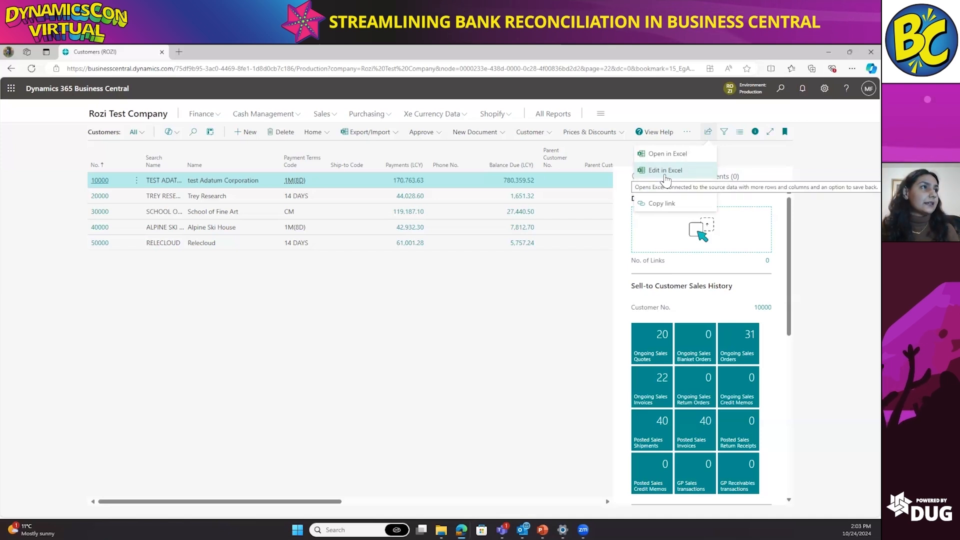
pyautogui.click(665, 173)
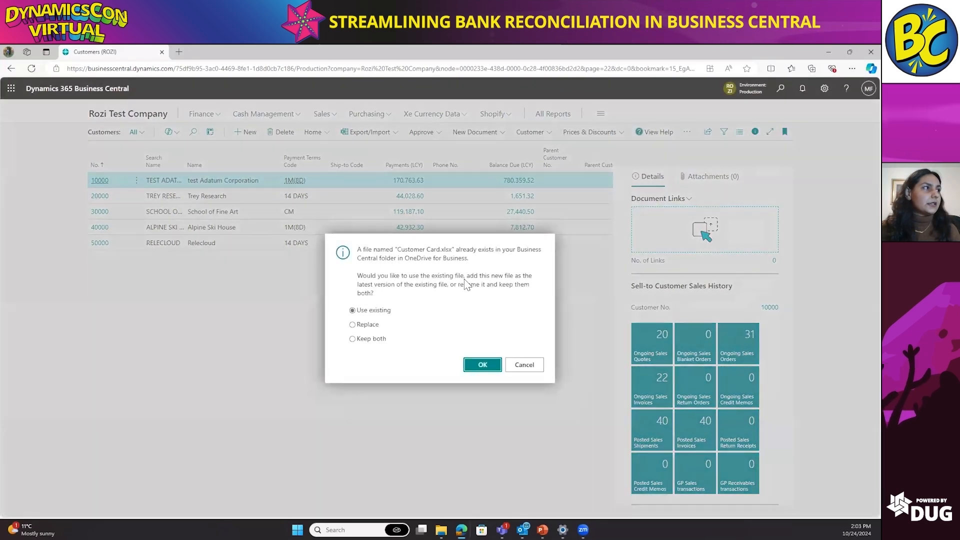
pyautogui.click(379, 329)
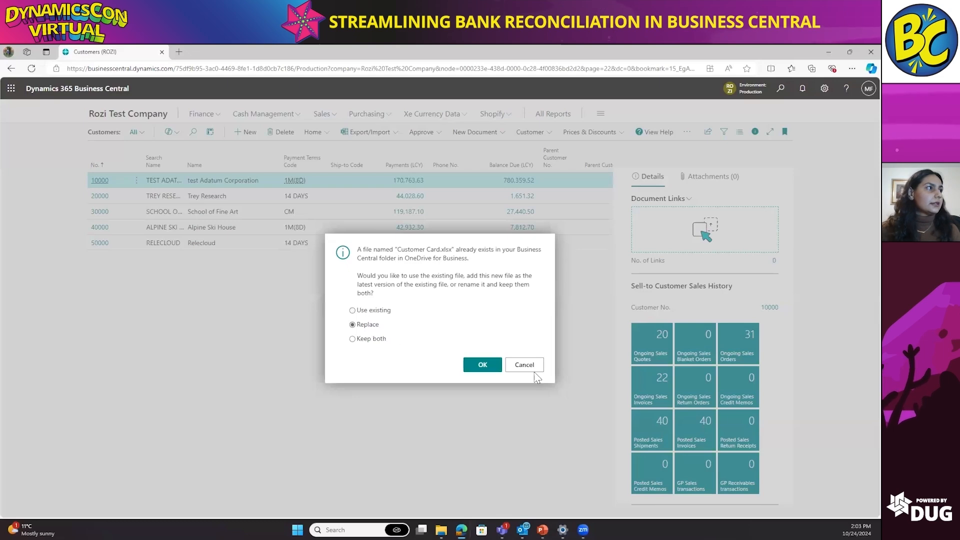
pyautogui.click(482, 365)
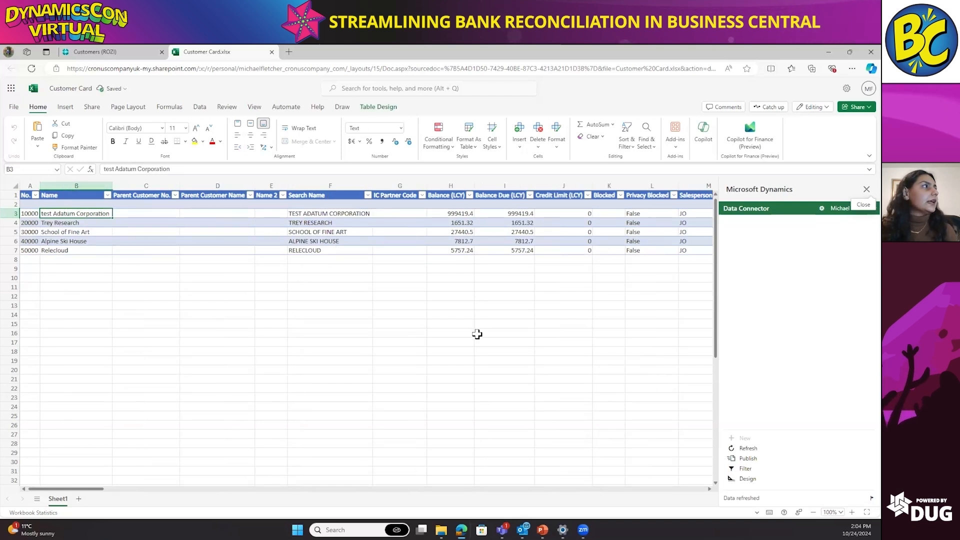
# Step: Rename customer 20000 to "Trey Research TEST" and customer 30000 to "School of Fine Art Test" in the Name column
pyautogui.click(69, 223)
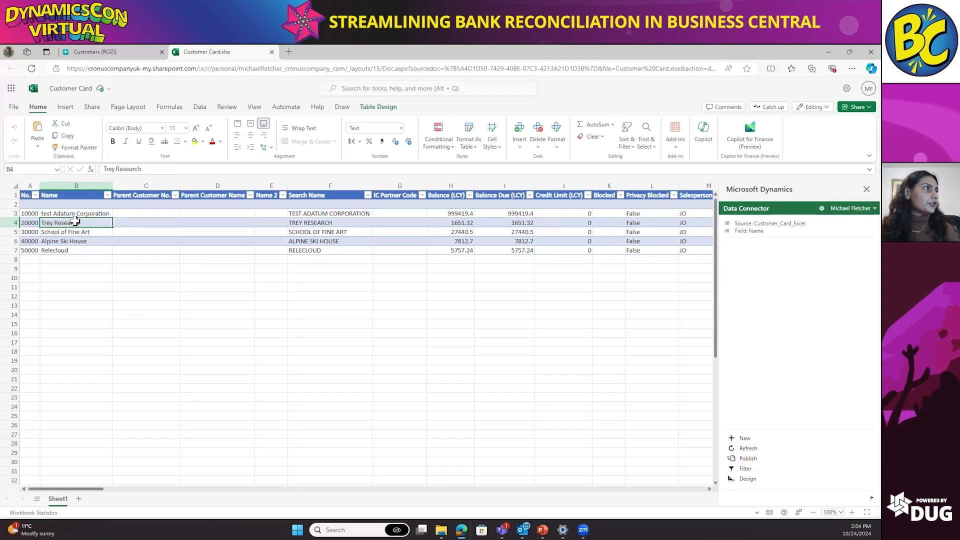
pyautogui.click(164, 168)
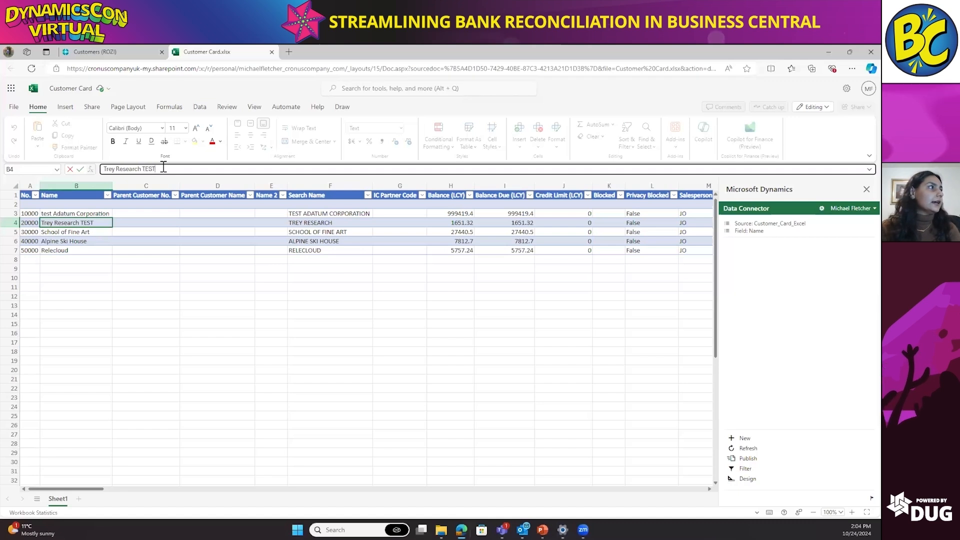
pyautogui.press('Return')
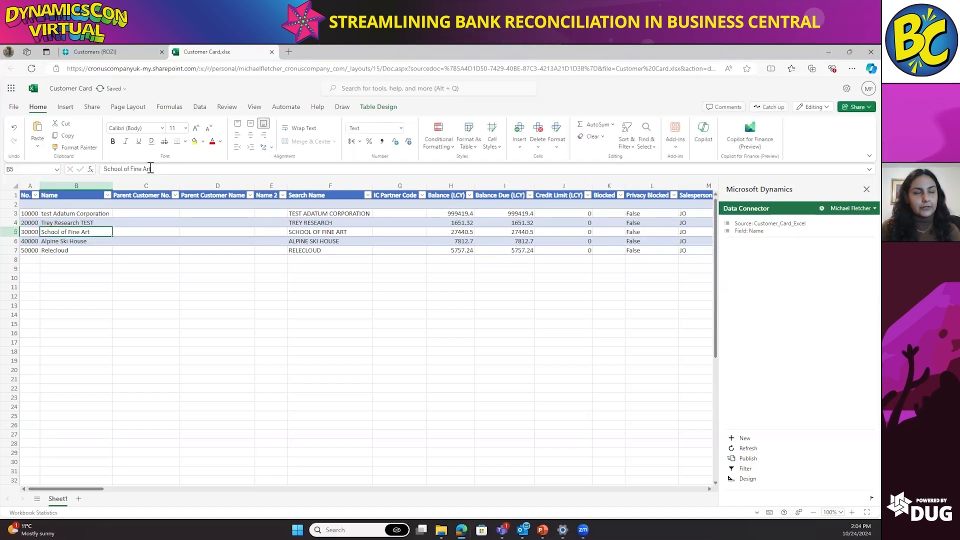
pyautogui.click(166, 169)
pyautogui.write('Test')
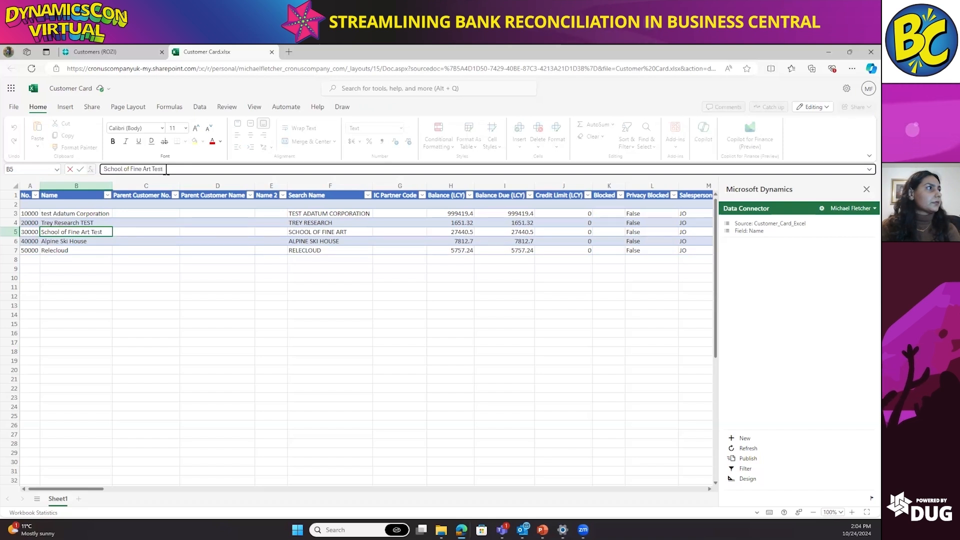
pyautogui.press('Tab')
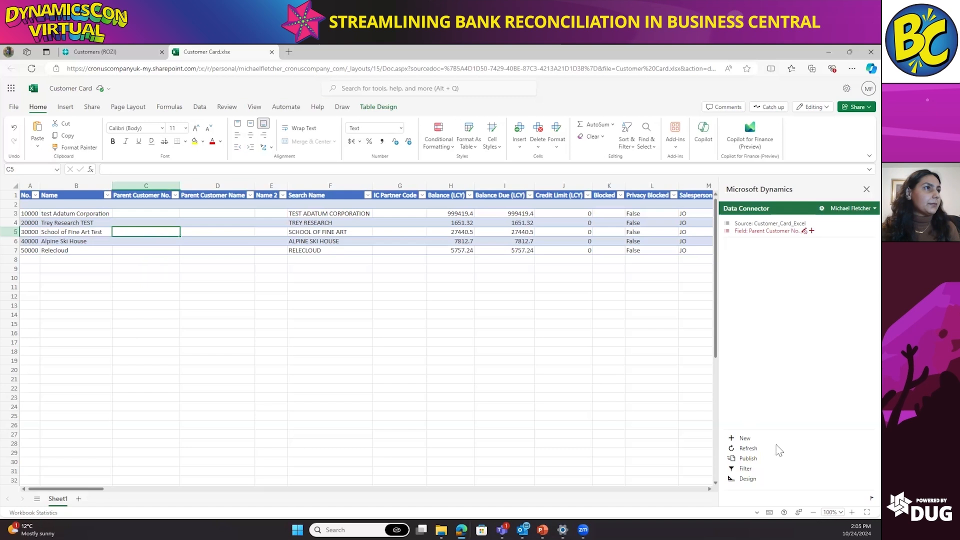
# Step: Publish the edited customer names from the workbook, then switch to Business Central and reload the Customers list
pyautogui.click(746, 468)
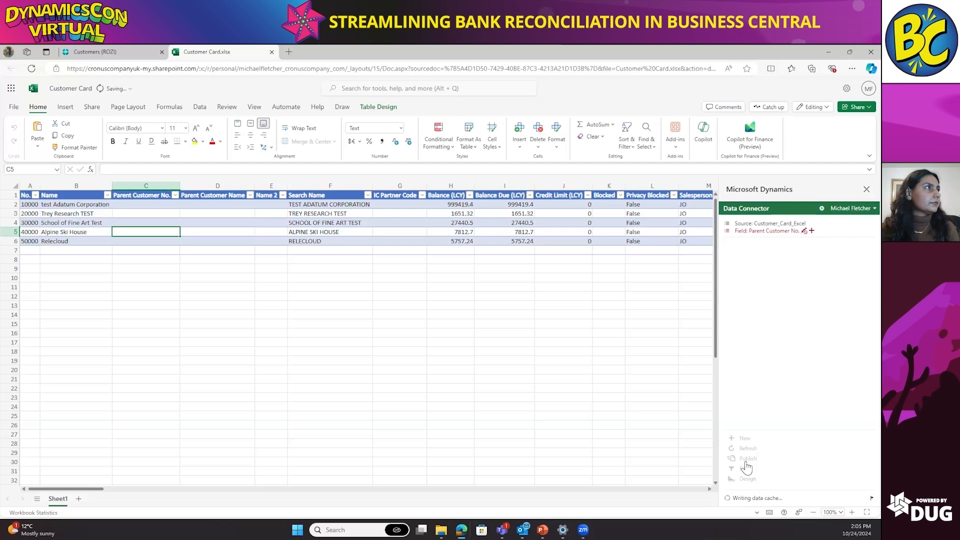
pyautogui.click(115, 52)
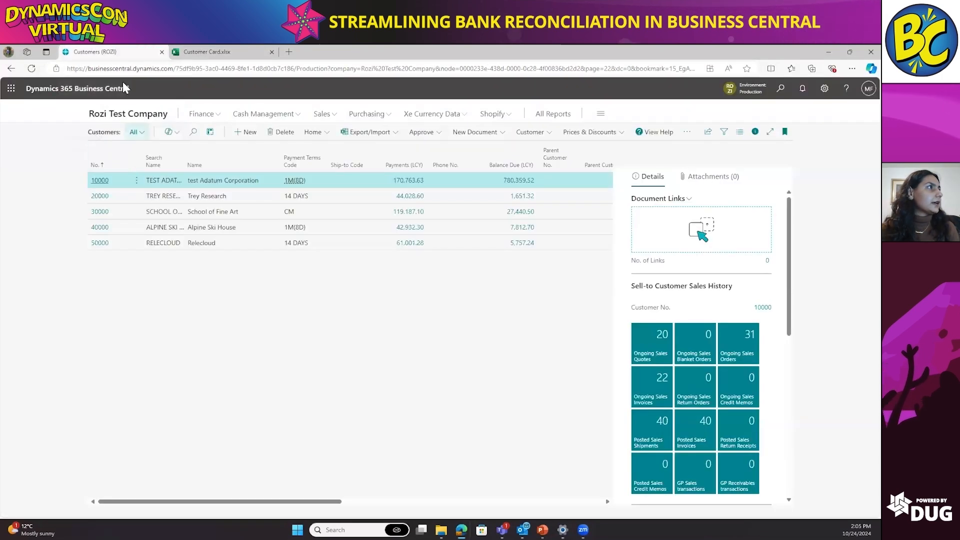
pyautogui.click(31, 69)
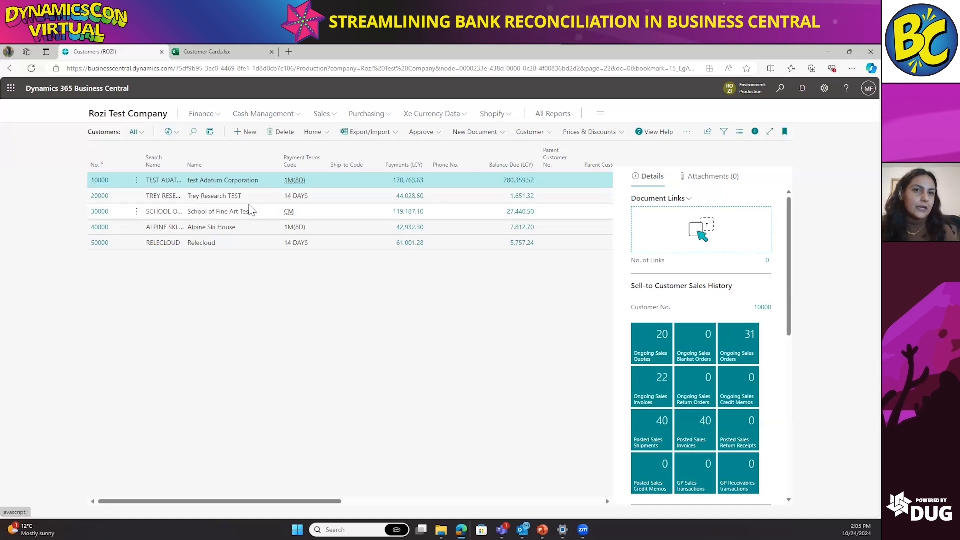
# Step: Return to the company home page, open the Items list and show its sharing and Excel options
pyautogui.click(144, 120)
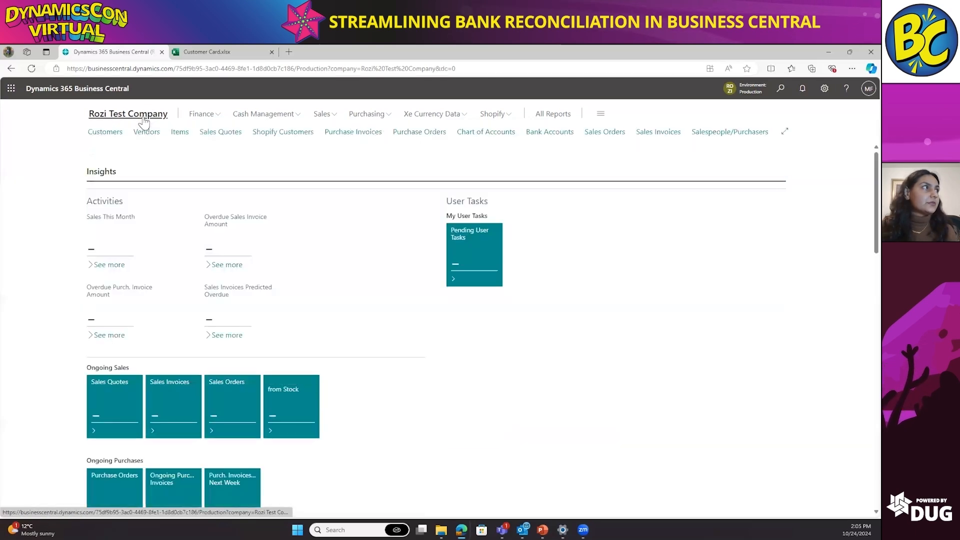
pyautogui.click(180, 132)
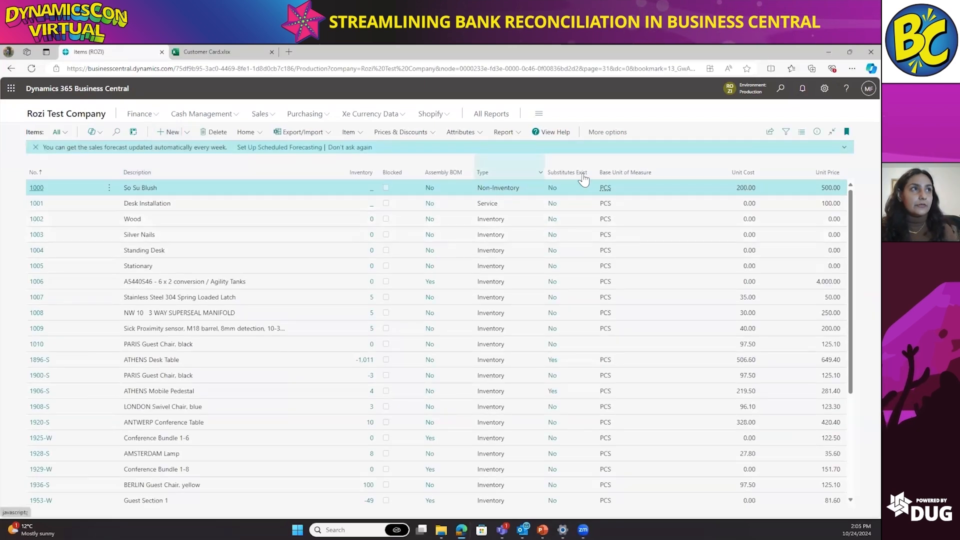
pyautogui.click(769, 131)
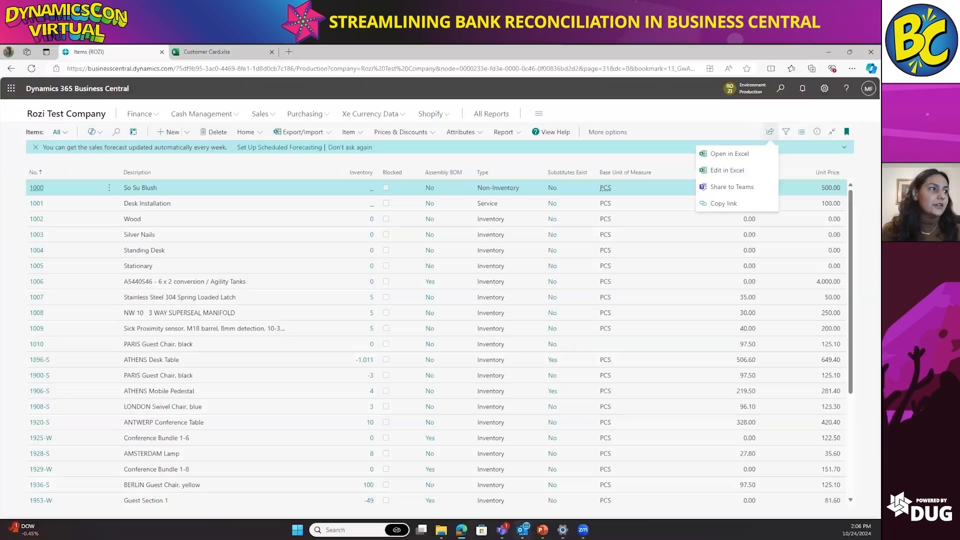
# Step: Switch to the Outlook inbox and preview the Bastian Invoice.xlsx attachment of the Bastian Invoice email
pyautogui.moveTo(523, 530)
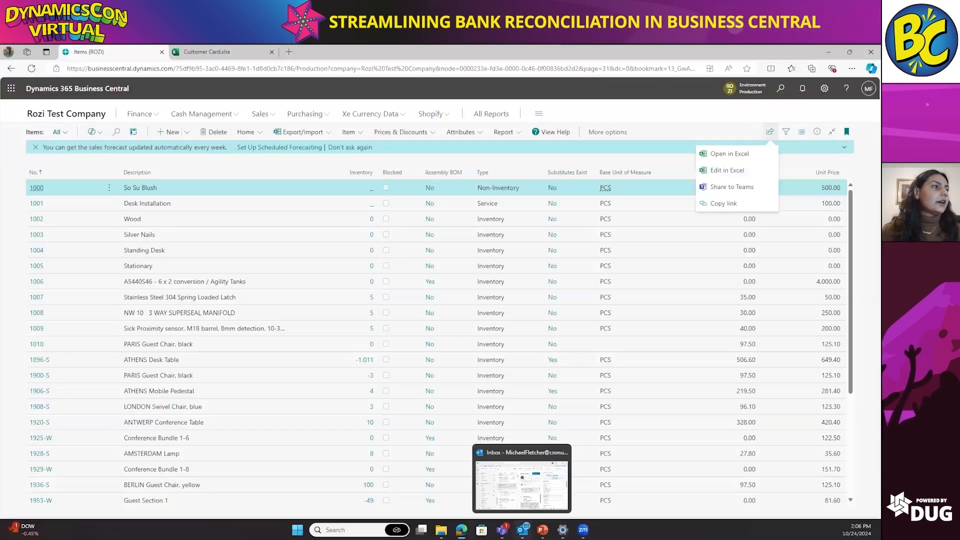
pyautogui.click(509, 497)
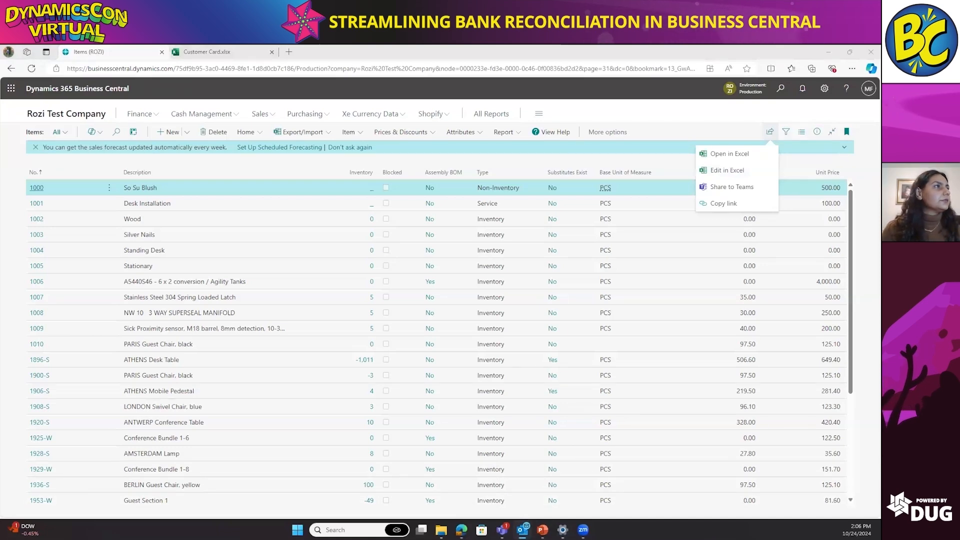
pyautogui.click(539, 154)
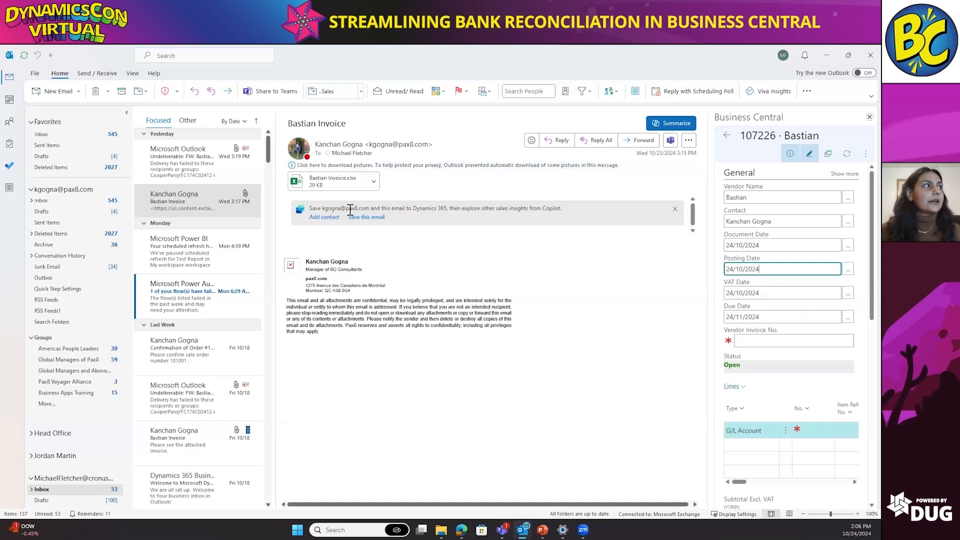
pyautogui.click(327, 188)
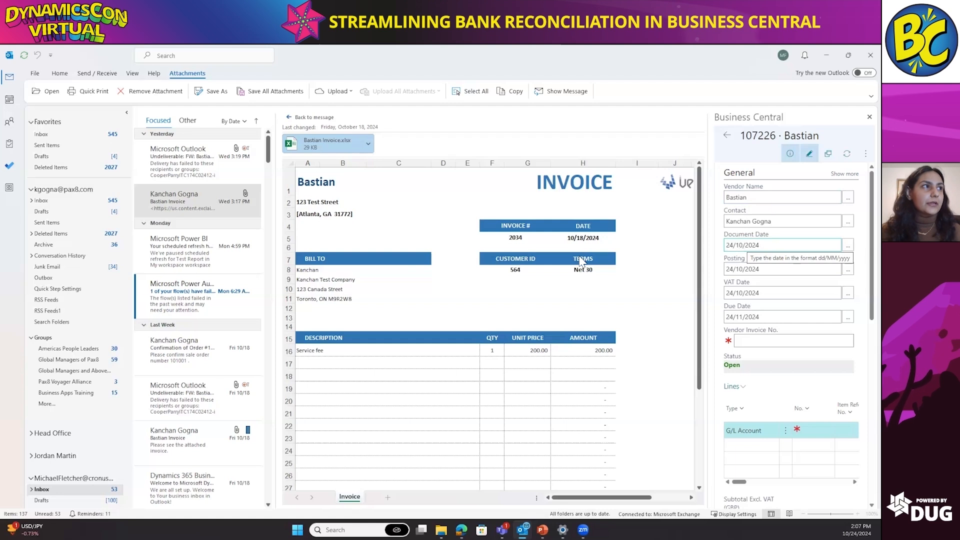
# Step: Set the Bastian purchase invoice's document date and posting date to 18/10/2024, accepting the price review notice
pyautogui.click(850, 245)
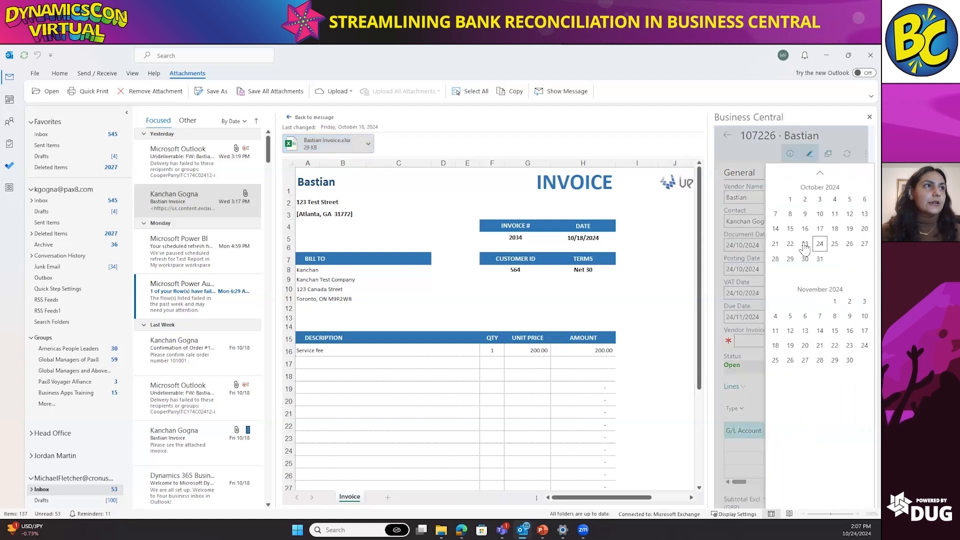
pyautogui.click(835, 229)
pyautogui.click(830, 269)
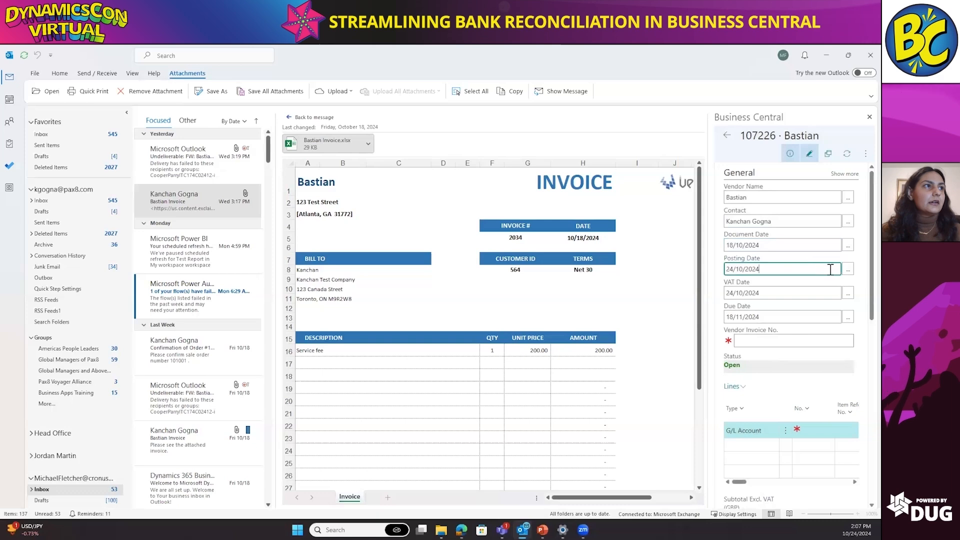
pyautogui.click(849, 269)
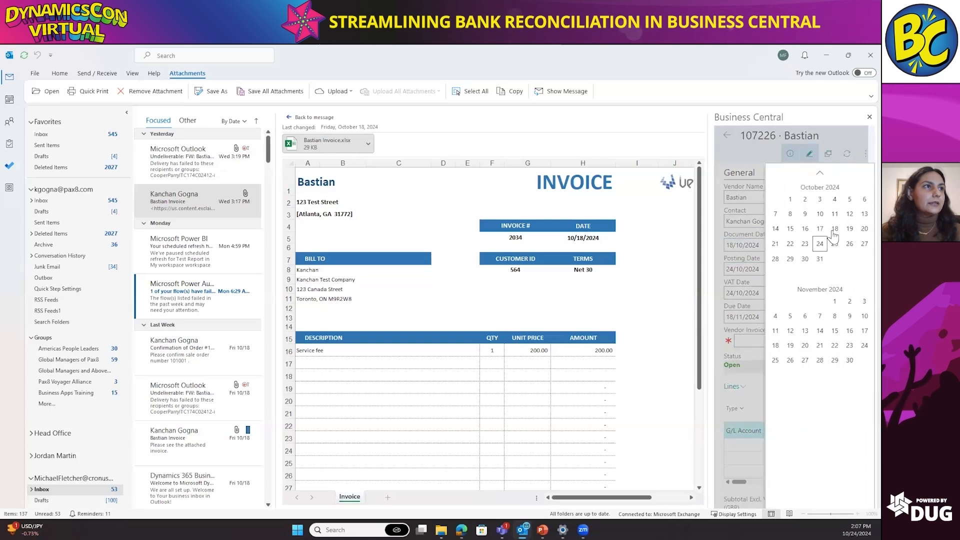
pyautogui.click(834, 228)
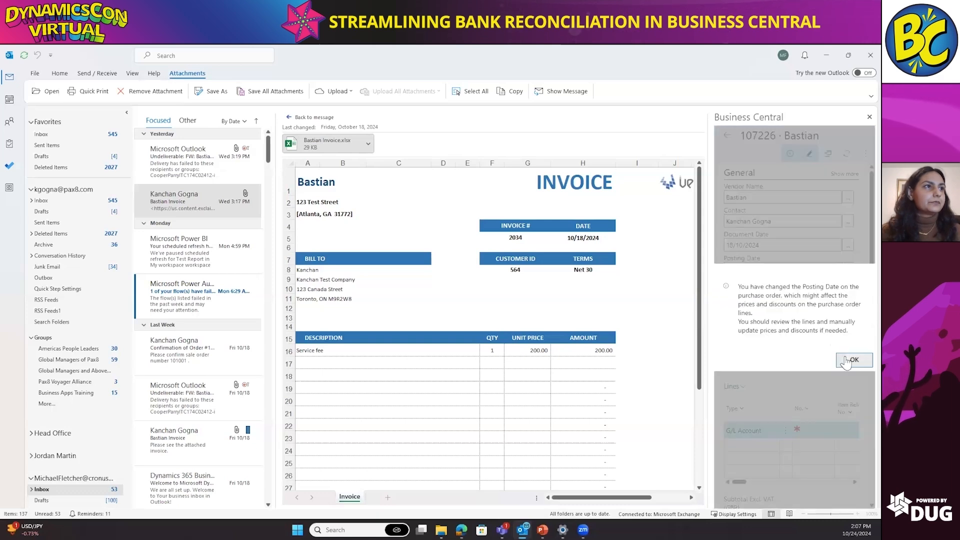
pyautogui.click(849, 360)
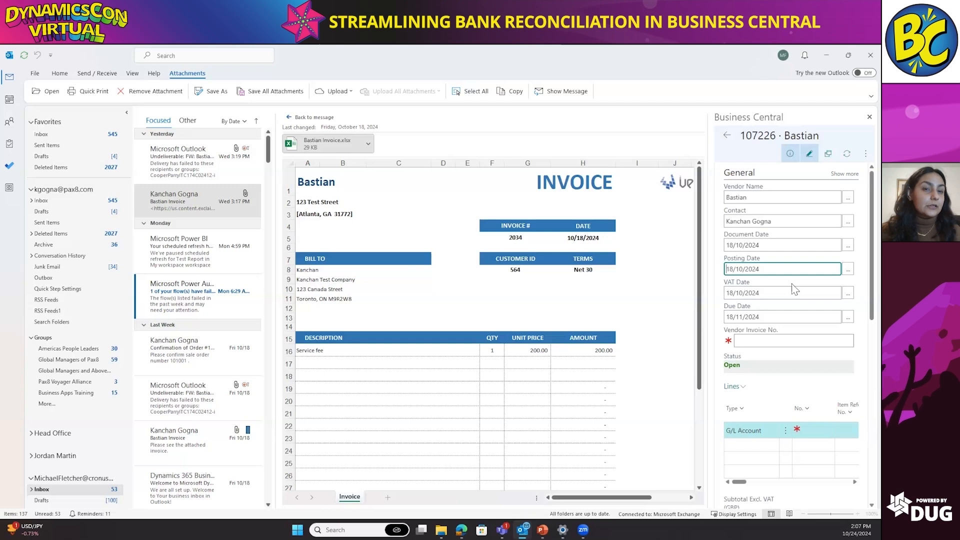
# Step: Fill in the vendor invoice number from the attached invoice and assign G/L account 30200, Advertising Expense, to the first line
pyautogui.click(750, 341)
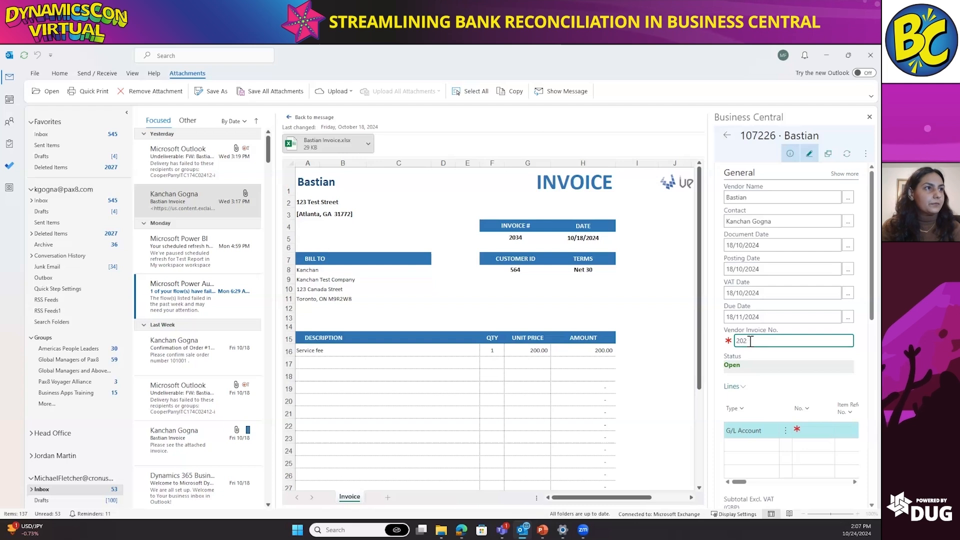
pyautogui.click(810, 430)
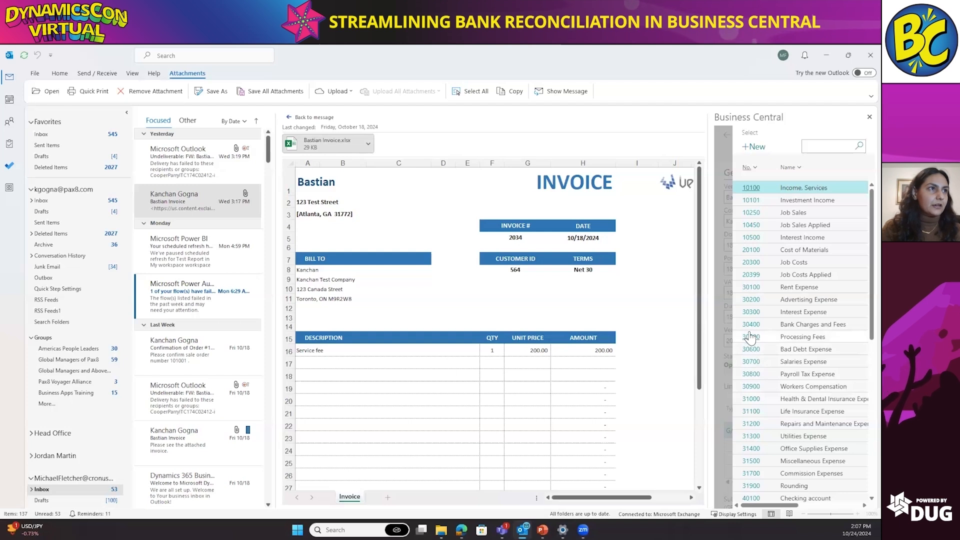
pyautogui.click(749, 302)
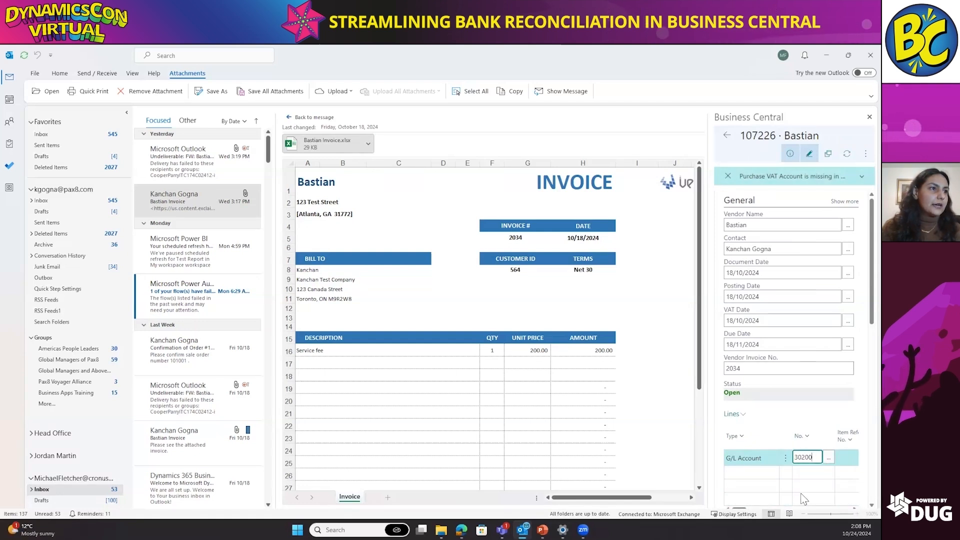
# Step: Set the advertising expense line's quantity to 1 and its direct unit cost excluding VAT to 200
pyautogui.hscroll(3, 831, 479)
pyautogui.hscroll(5, 830, 479)
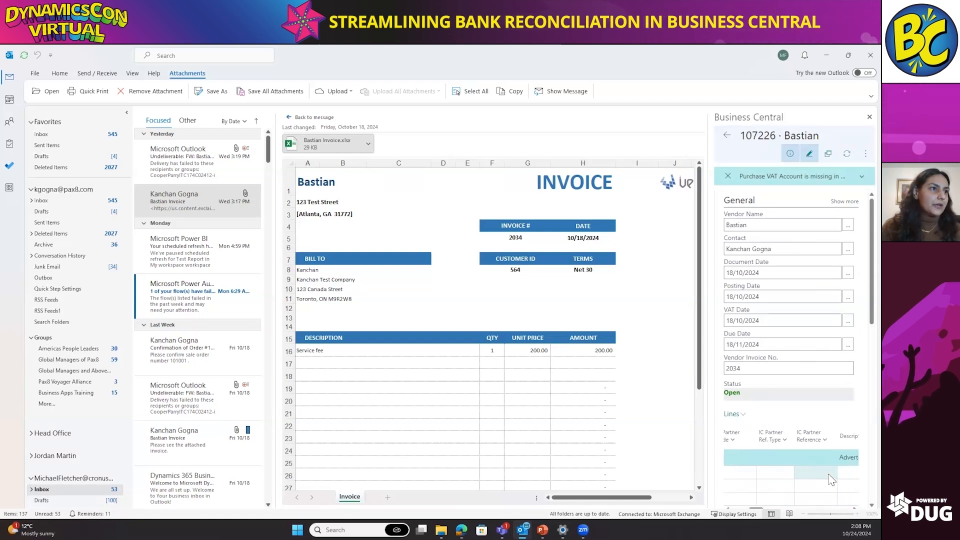
pyautogui.hscroll(1, 822, 468)
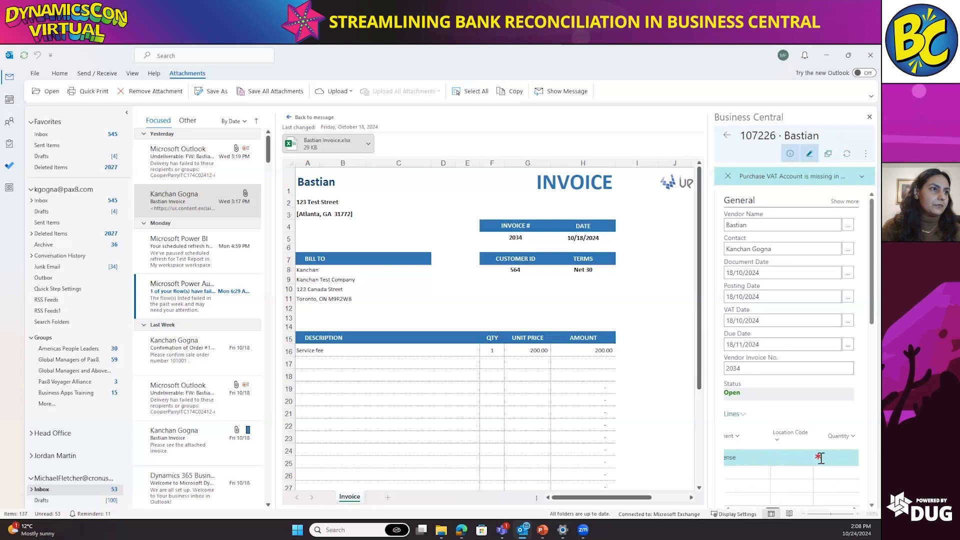
pyautogui.click(821, 457)
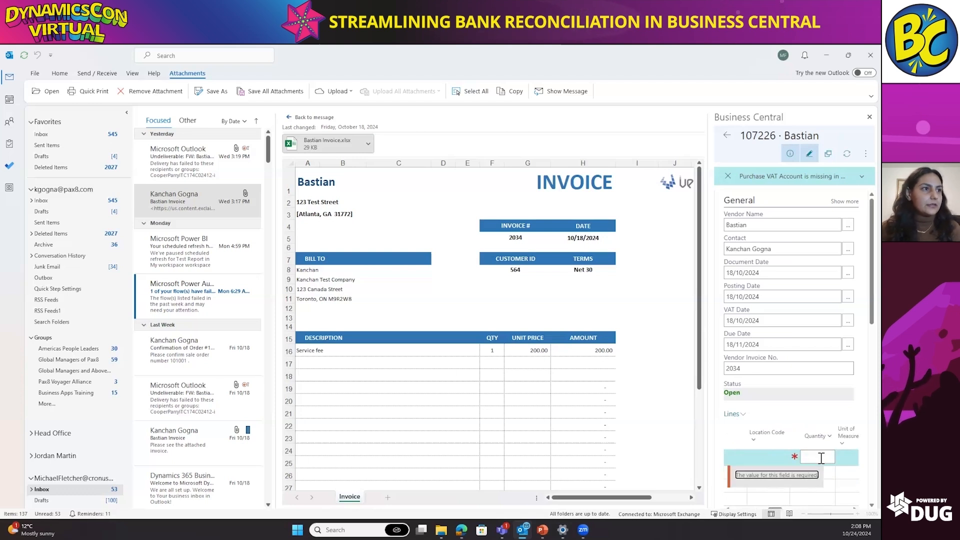
pyautogui.click(821, 458)
pyautogui.write('1')
pyautogui.press('Tab')
pyautogui.press('Tab')
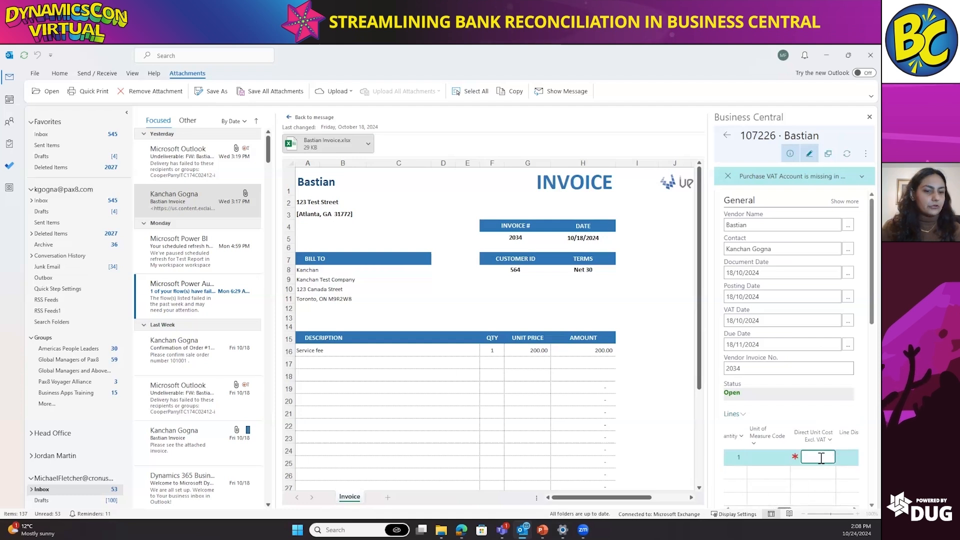
pyautogui.write('200')
pyautogui.press('Tab')
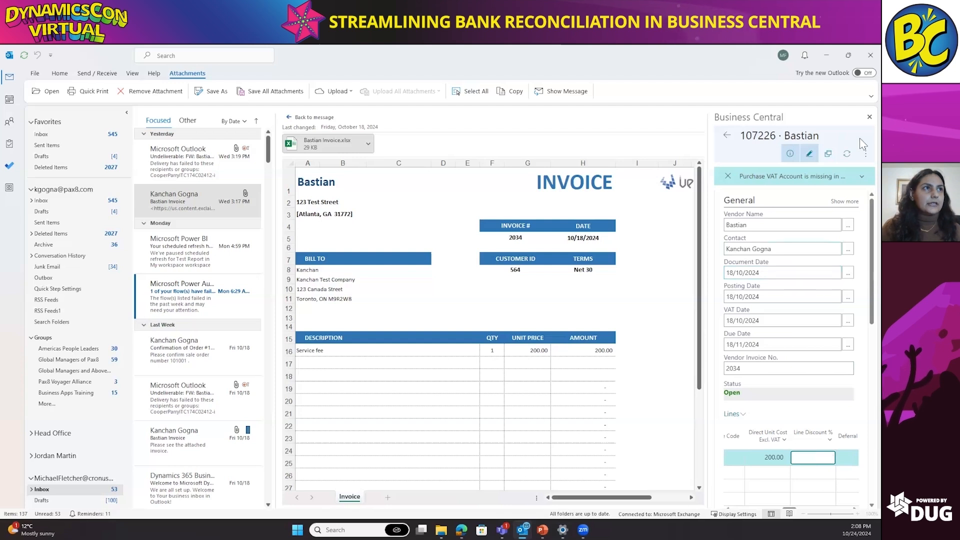
pyautogui.click(861, 151)
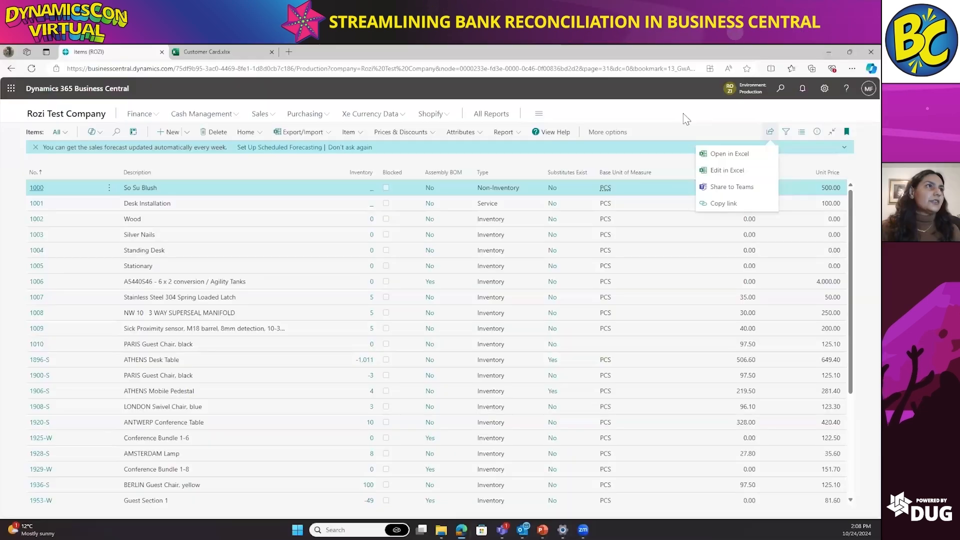
# Step: Switch to Business Central in the browser, search for "g/l bud" and open the G/L Budgets list
pyautogui.click(685, 119)
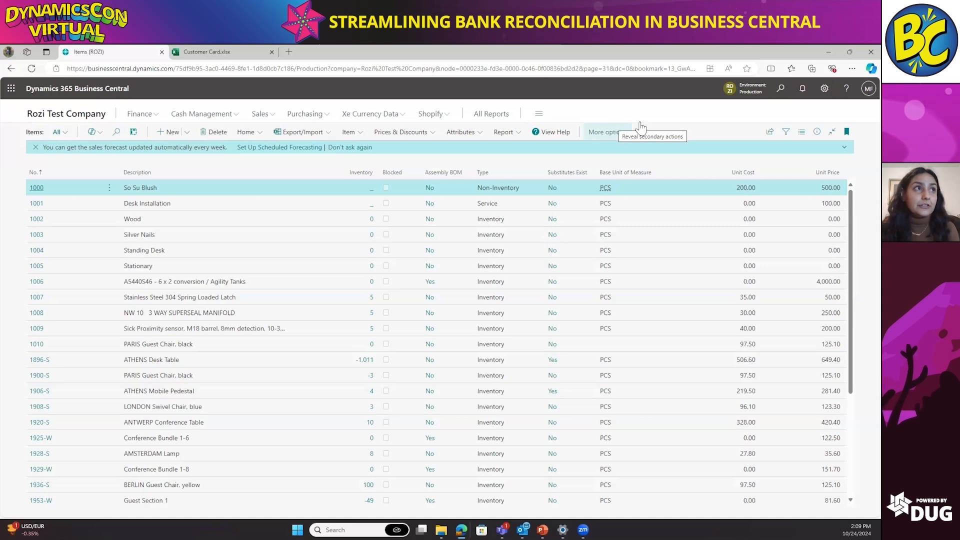
pyautogui.click(779, 90)
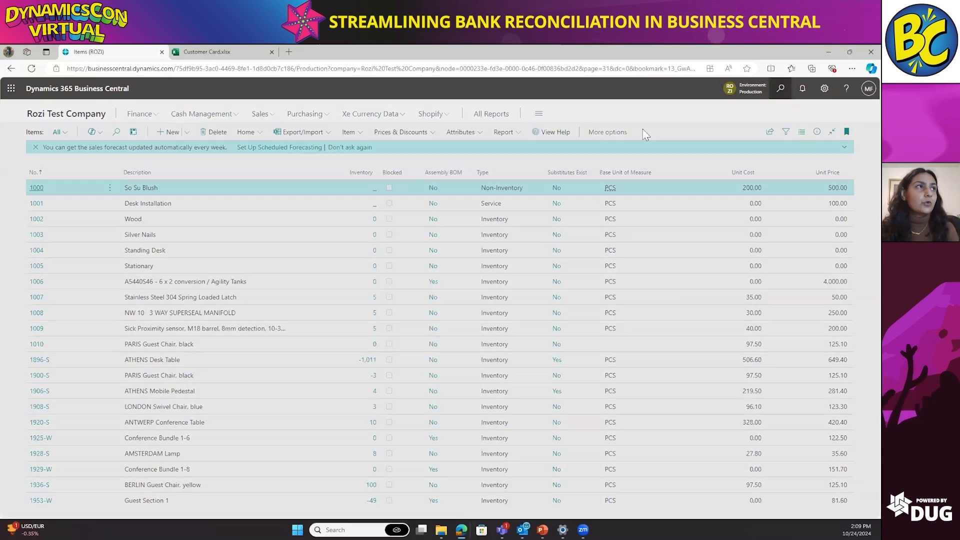
pyautogui.write('g/l bud')
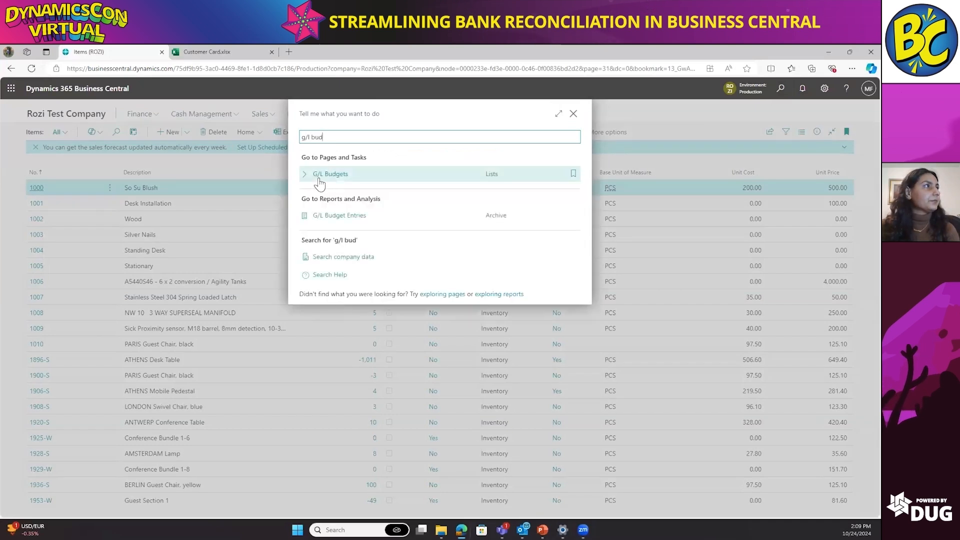
pyautogui.click(330, 173)
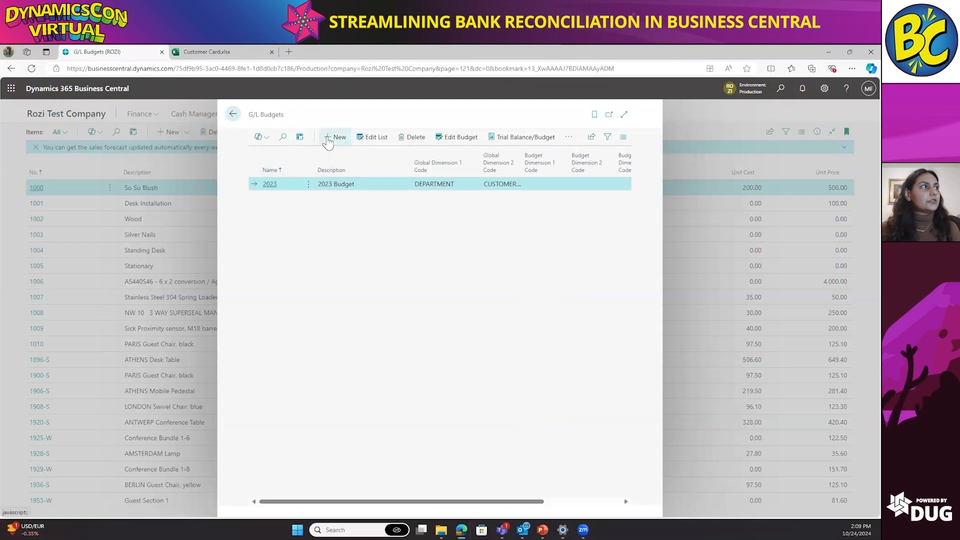
# Step: Create a G/L budget named 2024 with the description "2024 Budget" and open it for editing
pyautogui.click(333, 138)
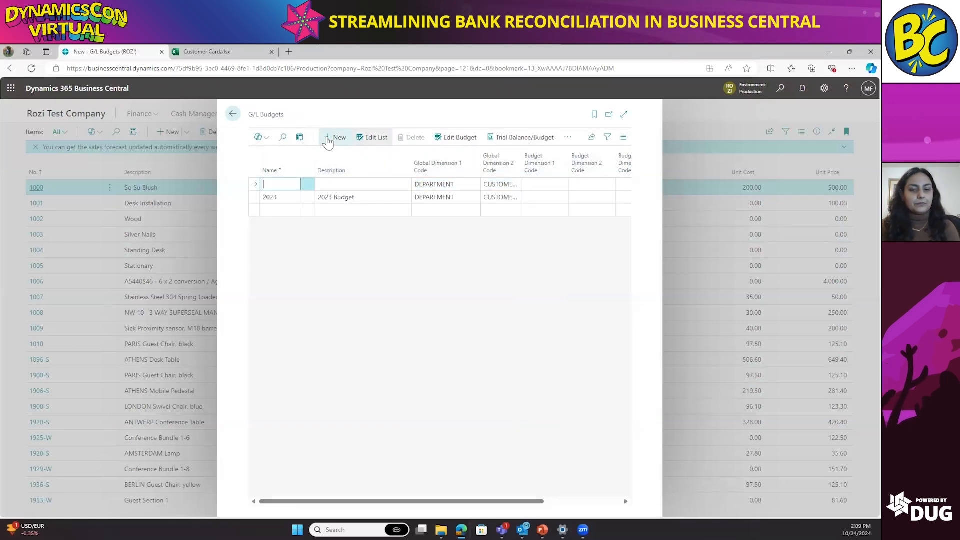
pyautogui.press('Tab')
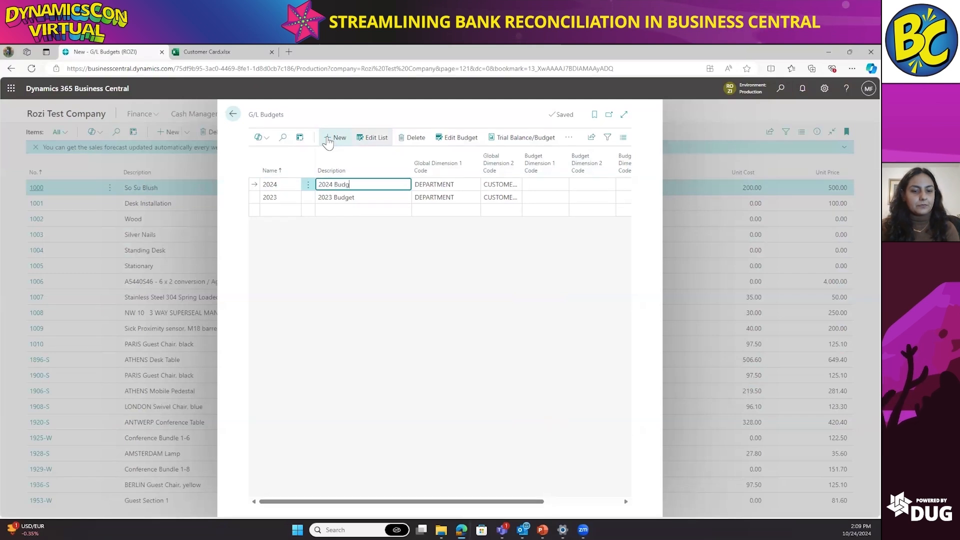
pyautogui.click(464, 145)
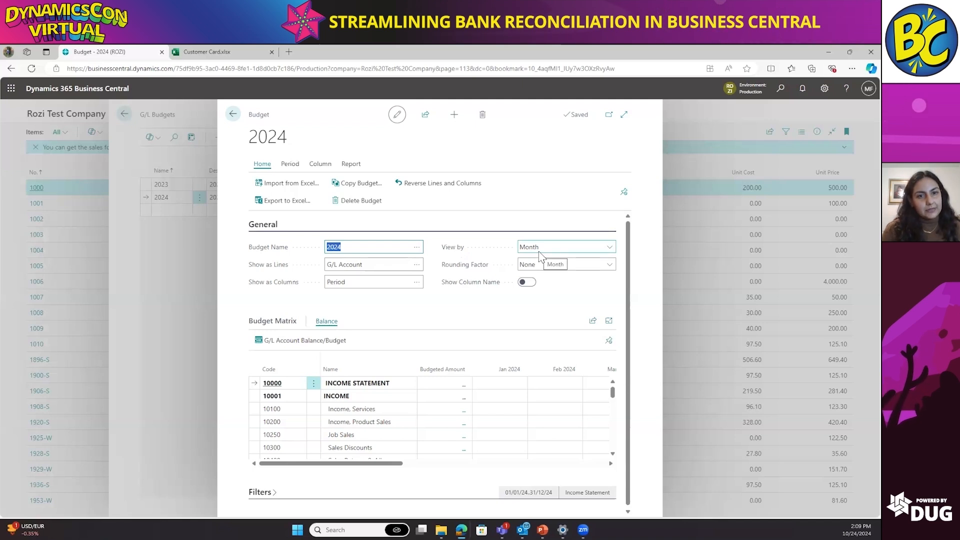
# Step: Review the period options for viewing the 2024 budget, keep Month, and expand the budget's filters
pyautogui.click(610, 247)
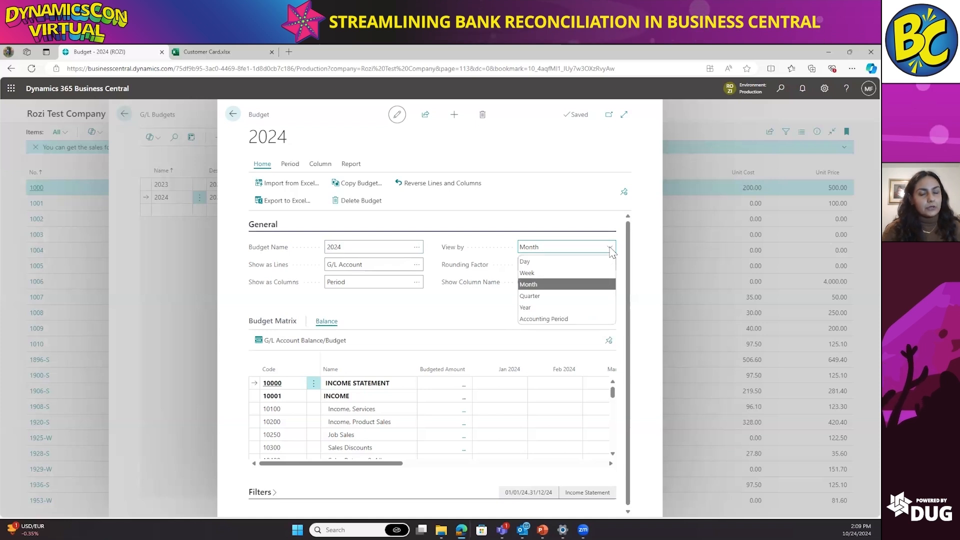
pyautogui.click(477, 319)
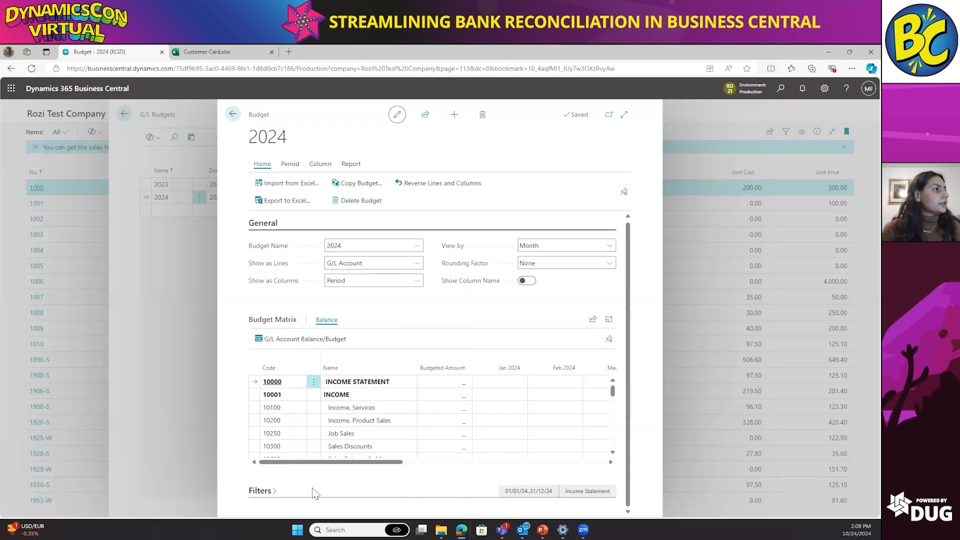
pyautogui.click(268, 494)
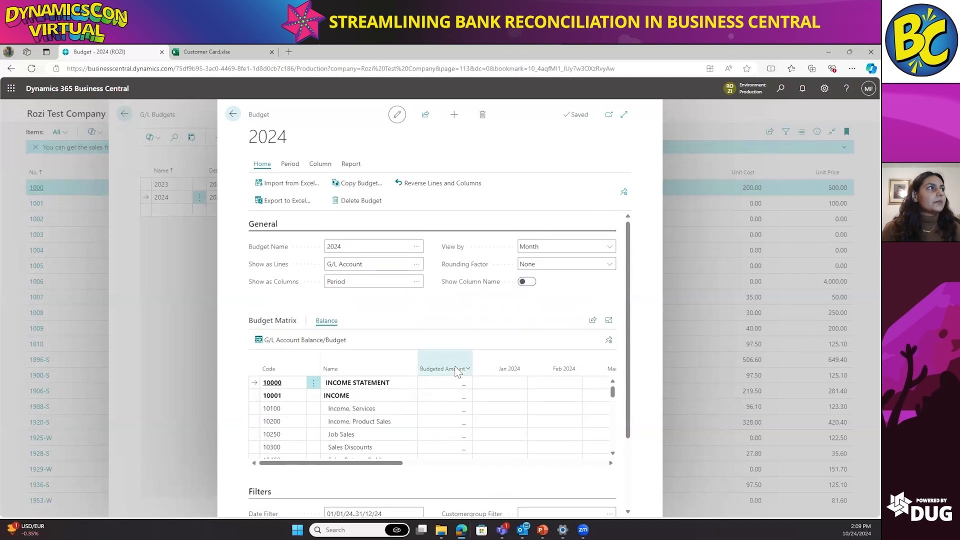
# Step: Budget -300 for January 2024 and -400 for February 2024 on the Income, Services account
pyautogui.click(500, 411)
pyautogui.write('-300')
pyautogui.press('Tab')
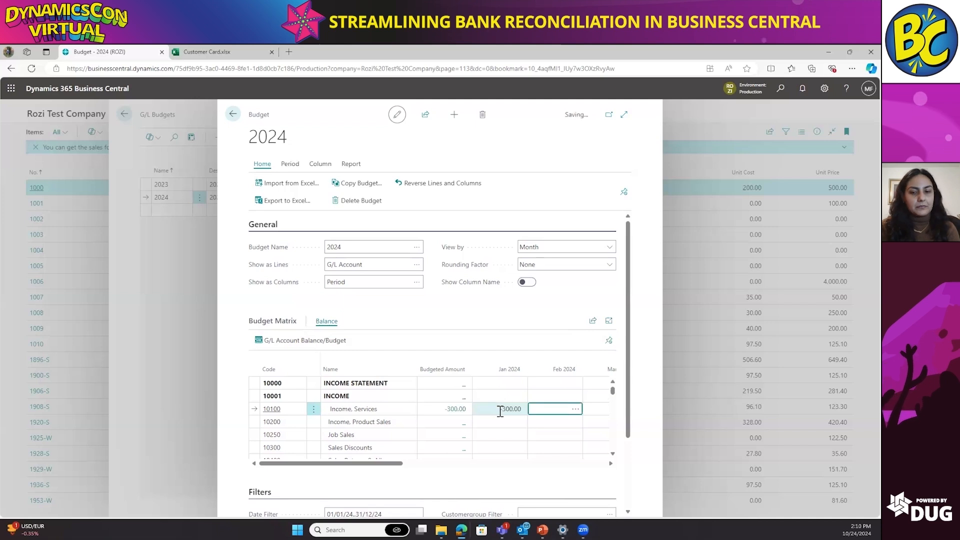
pyautogui.write('-400')
pyautogui.press('Tab')
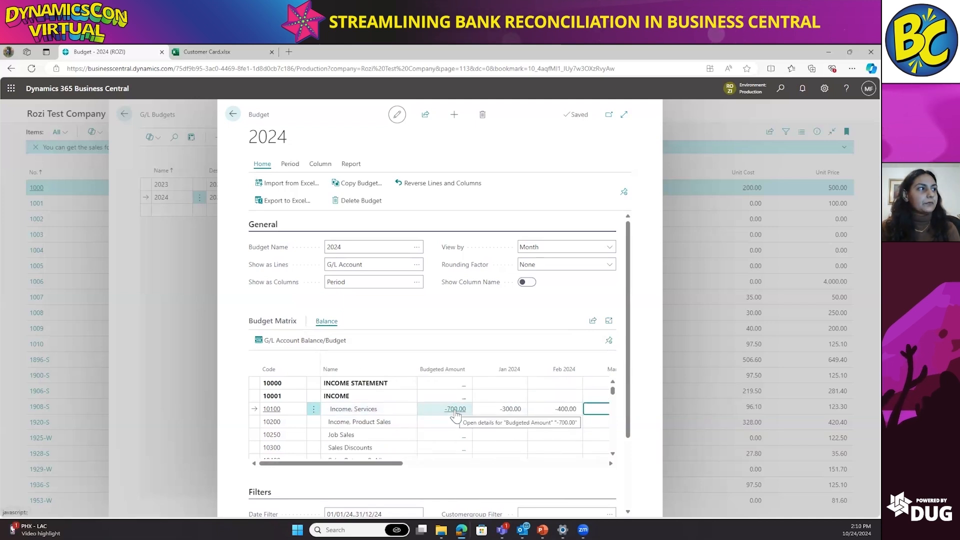
# Step: Budget 500 for January 2024 and 400 for February 2024 on the Cost of Materials account
pyautogui.scroll(-3, 455, 415)
pyautogui.click(489, 431)
pyautogui.write('500')
pyautogui.press('Tab')
pyautogui.write('400')
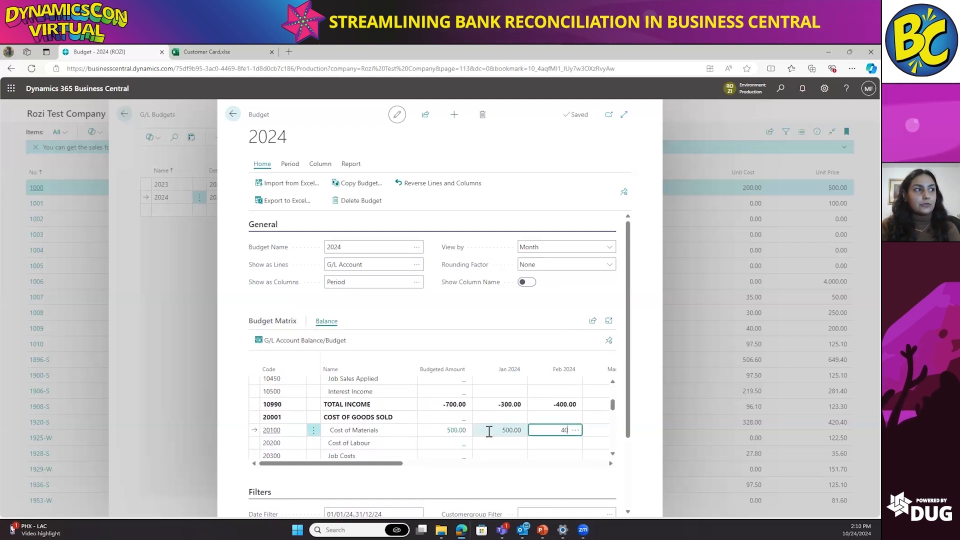
pyautogui.press('Tab')
# Step: Examine the budget matrix totals, the expense accounts, the available filters and the Income, Services amounts
pyautogui.scroll(-1, 489, 434)
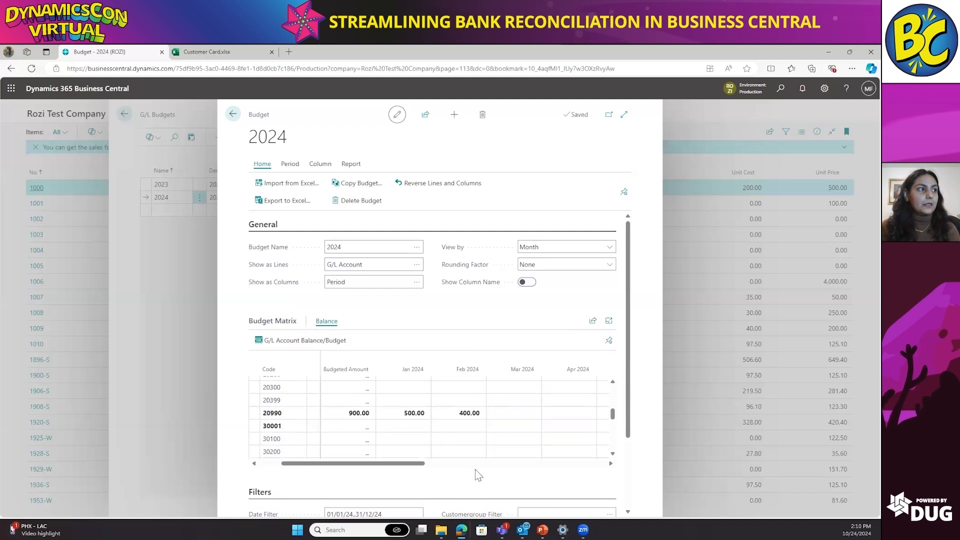
pyautogui.scroll(-1, 478, 476)
pyautogui.scroll(-2, 478, 475)
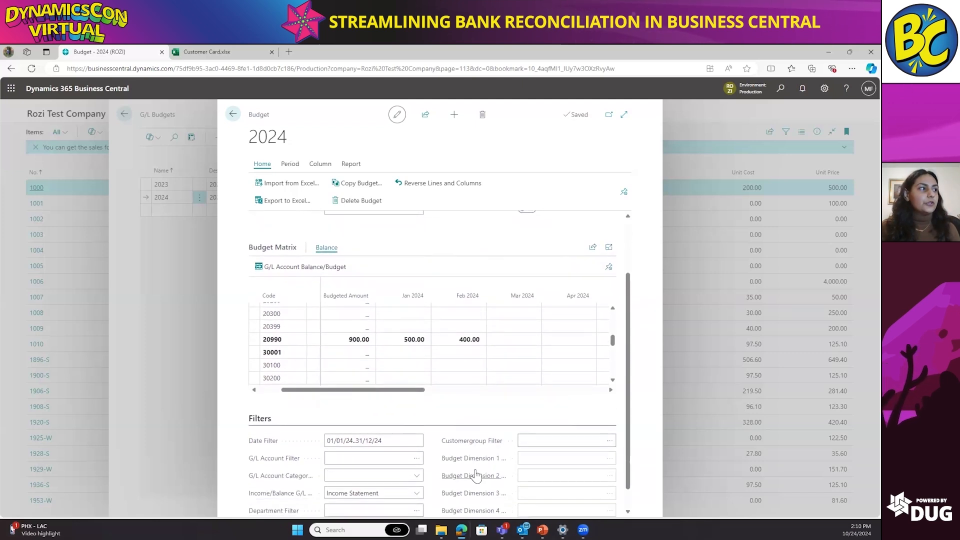
pyautogui.scroll(-1, 476, 476)
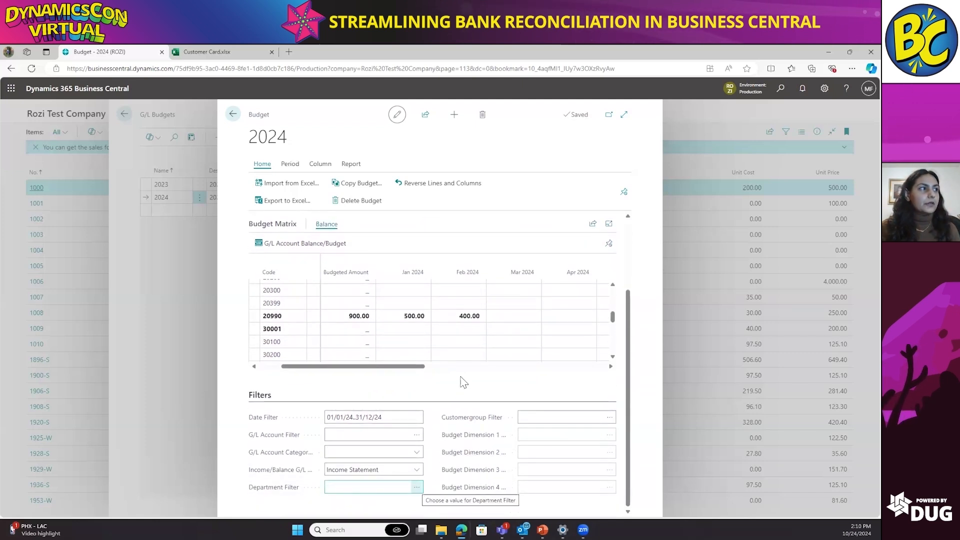
pyautogui.scroll(1, 463, 382)
pyautogui.hscroll(-2, 422, 364)
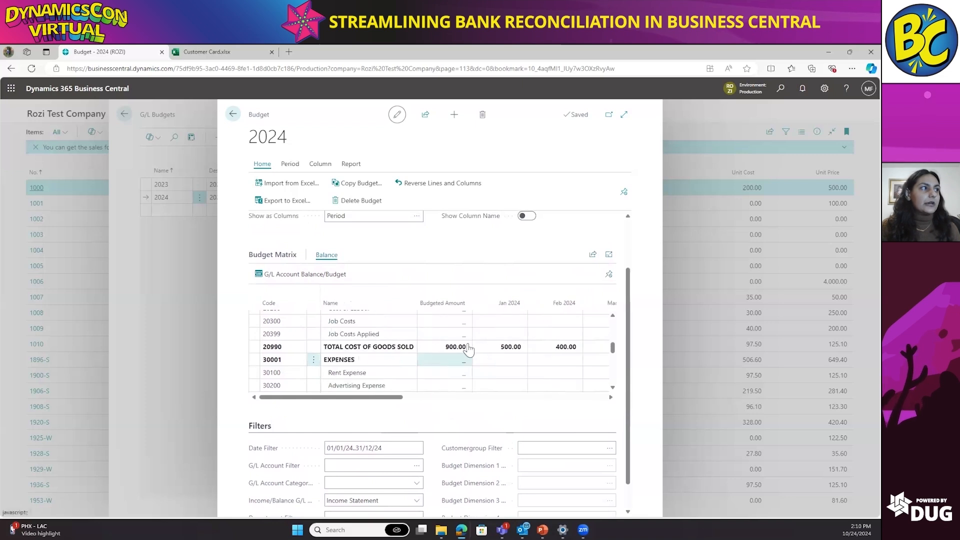
pyautogui.scroll(4, 469, 348)
pyautogui.scroll(2, 471, 349)
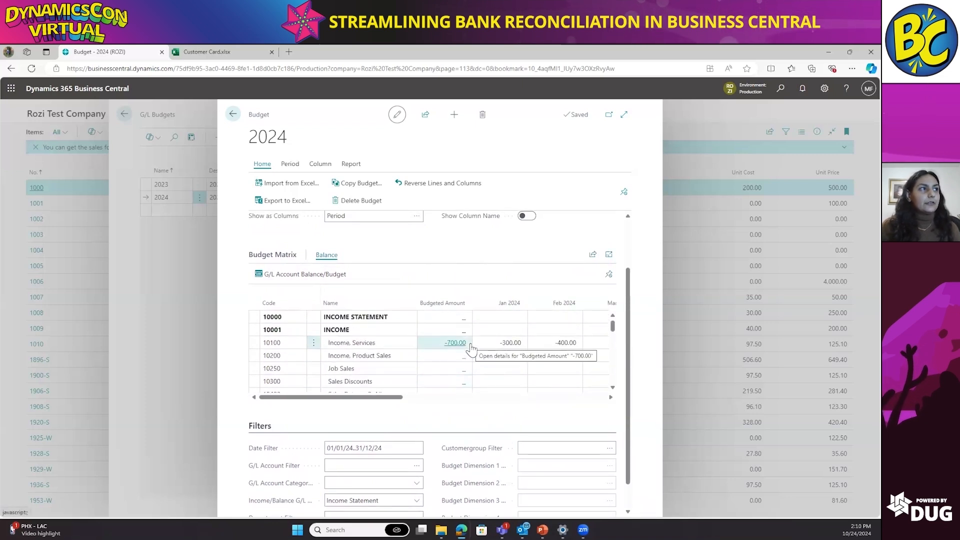